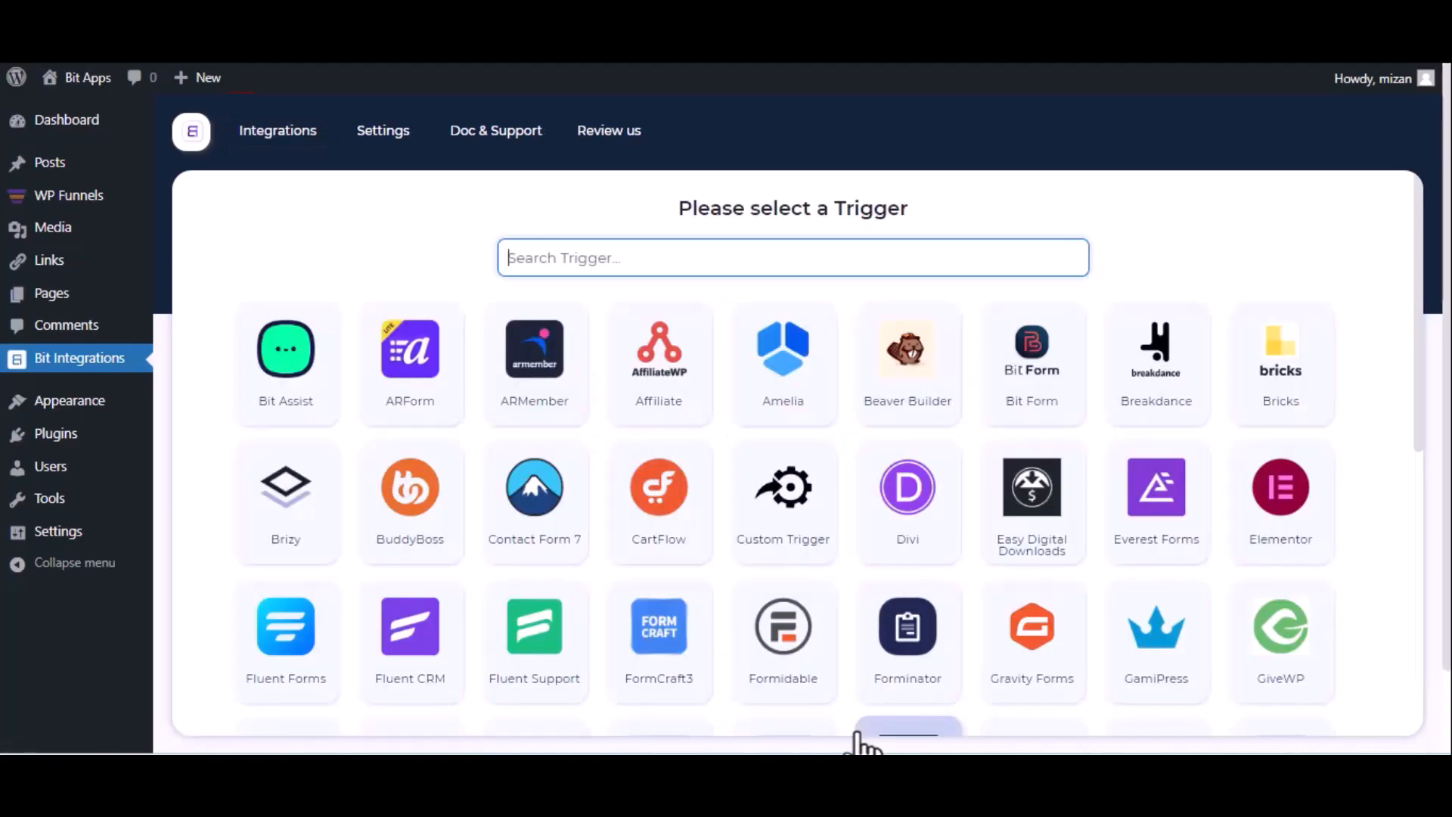
Choose WPFunnels as the trigger, then copy its webhook URL and start fetching the response
text(wp)
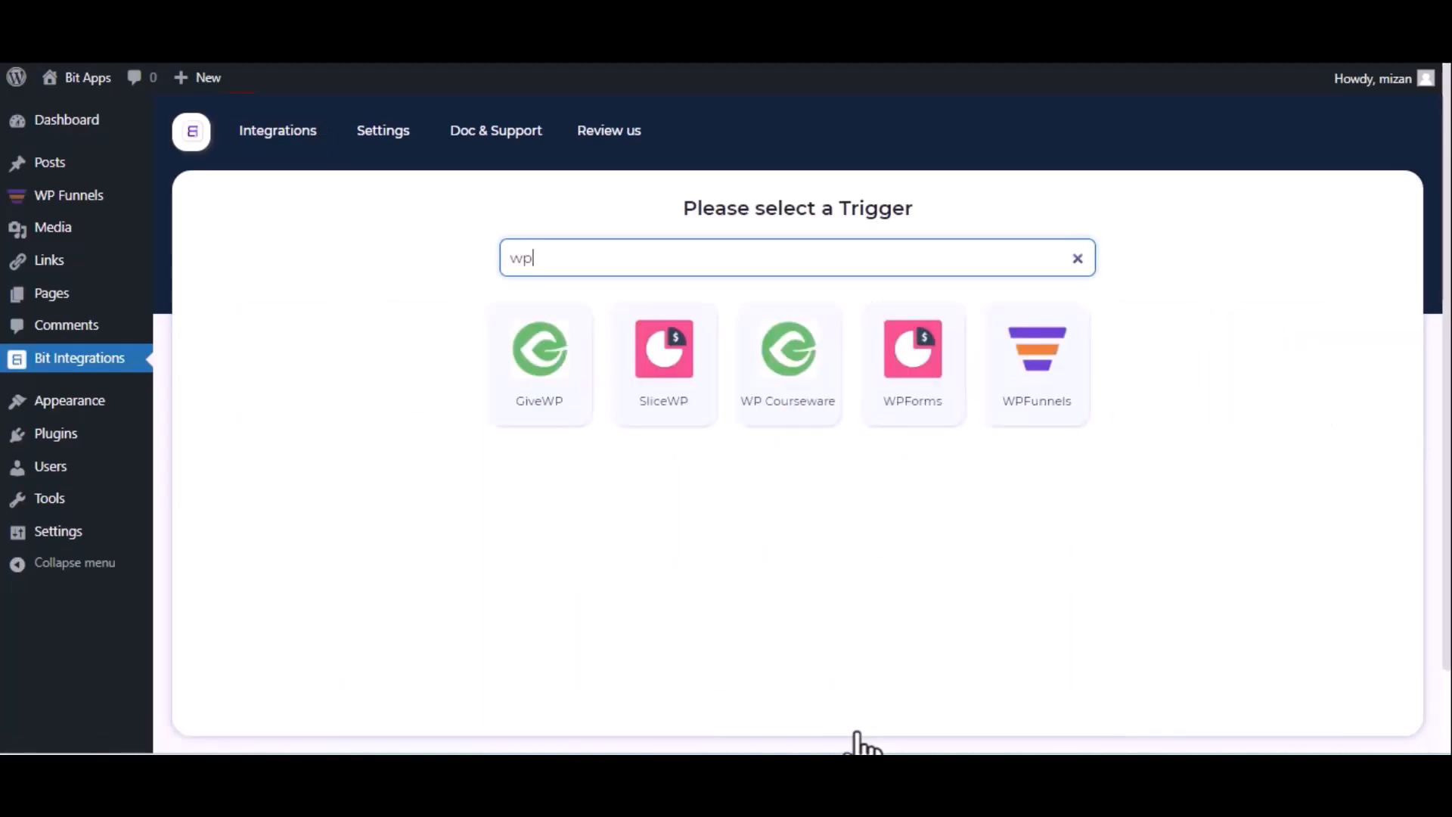
click(1021, 418)
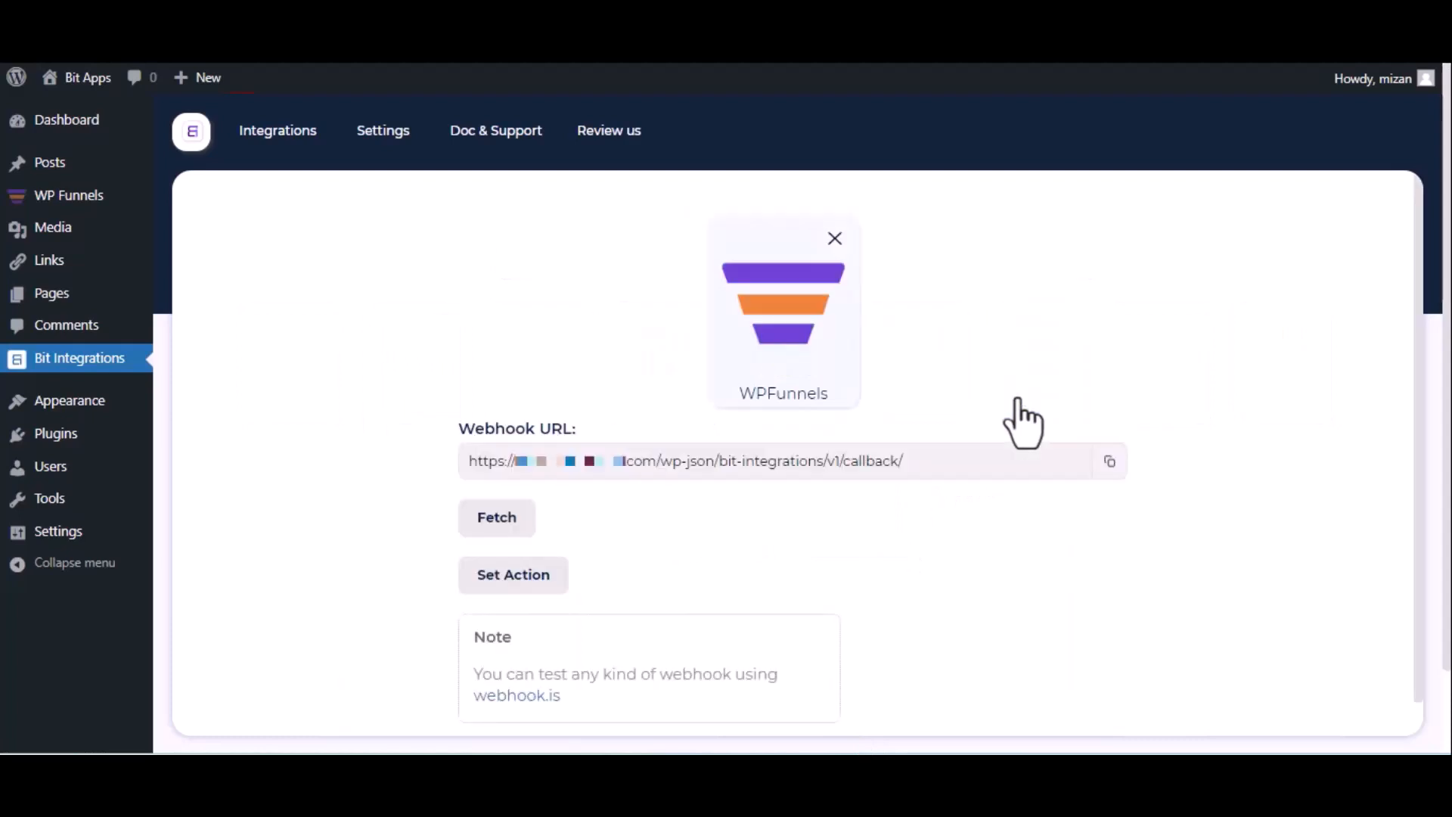
click(1108, 462)
click(481, 529)
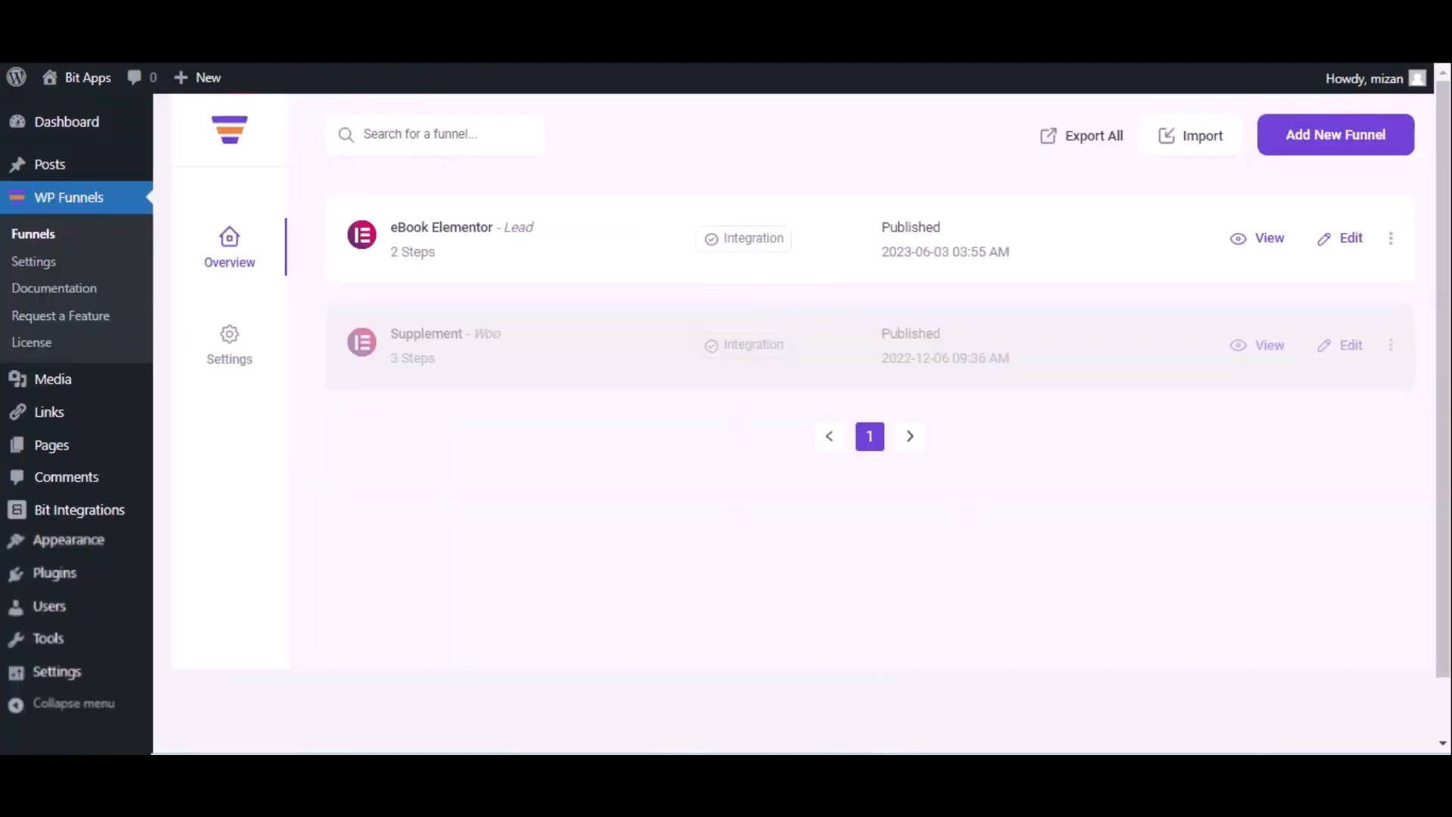
Open the eBook Elementor funnel in WP Funnels for editing and start adding a new webhook to it
click(1350, 240)
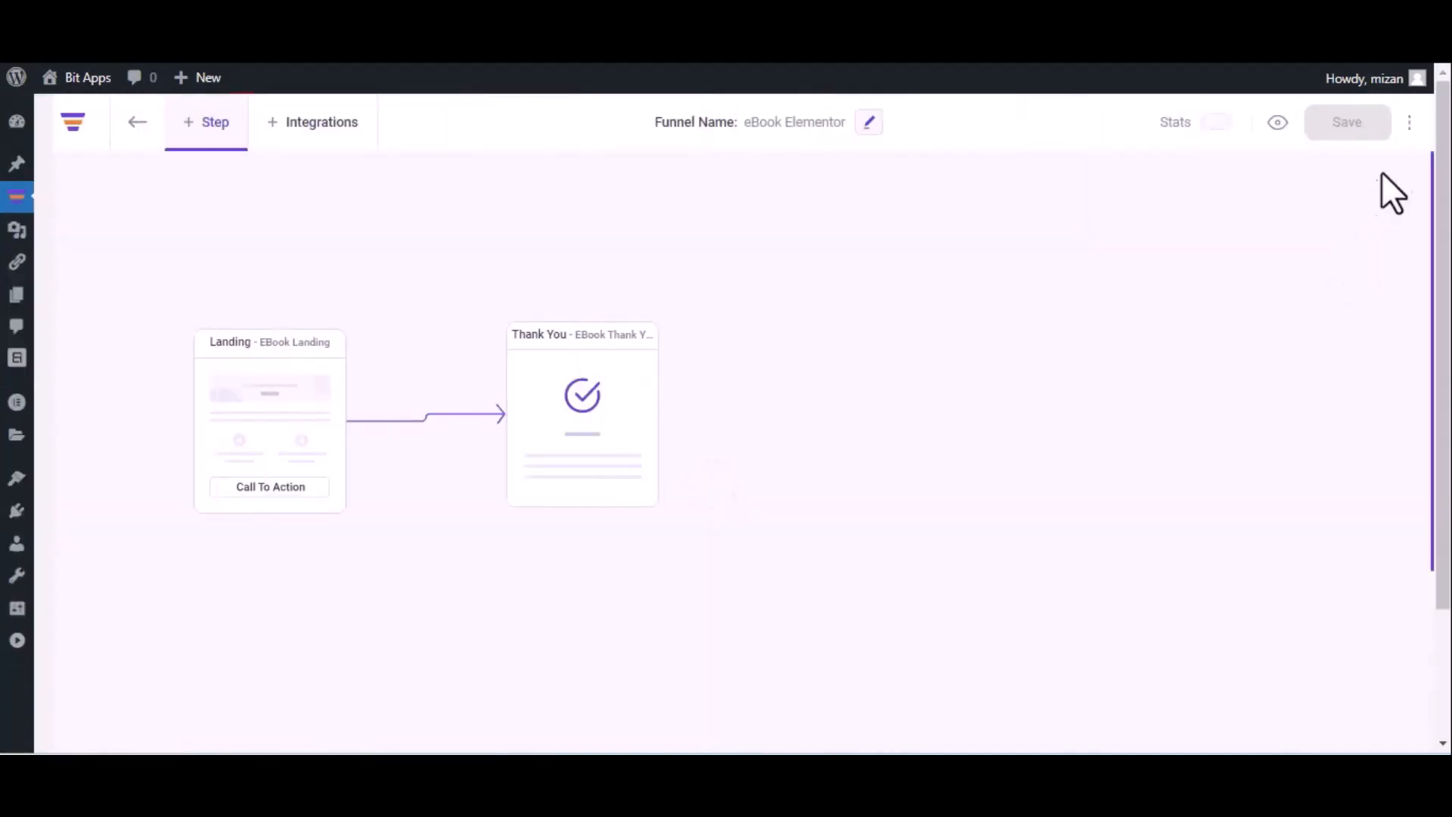
click(1409, 123)
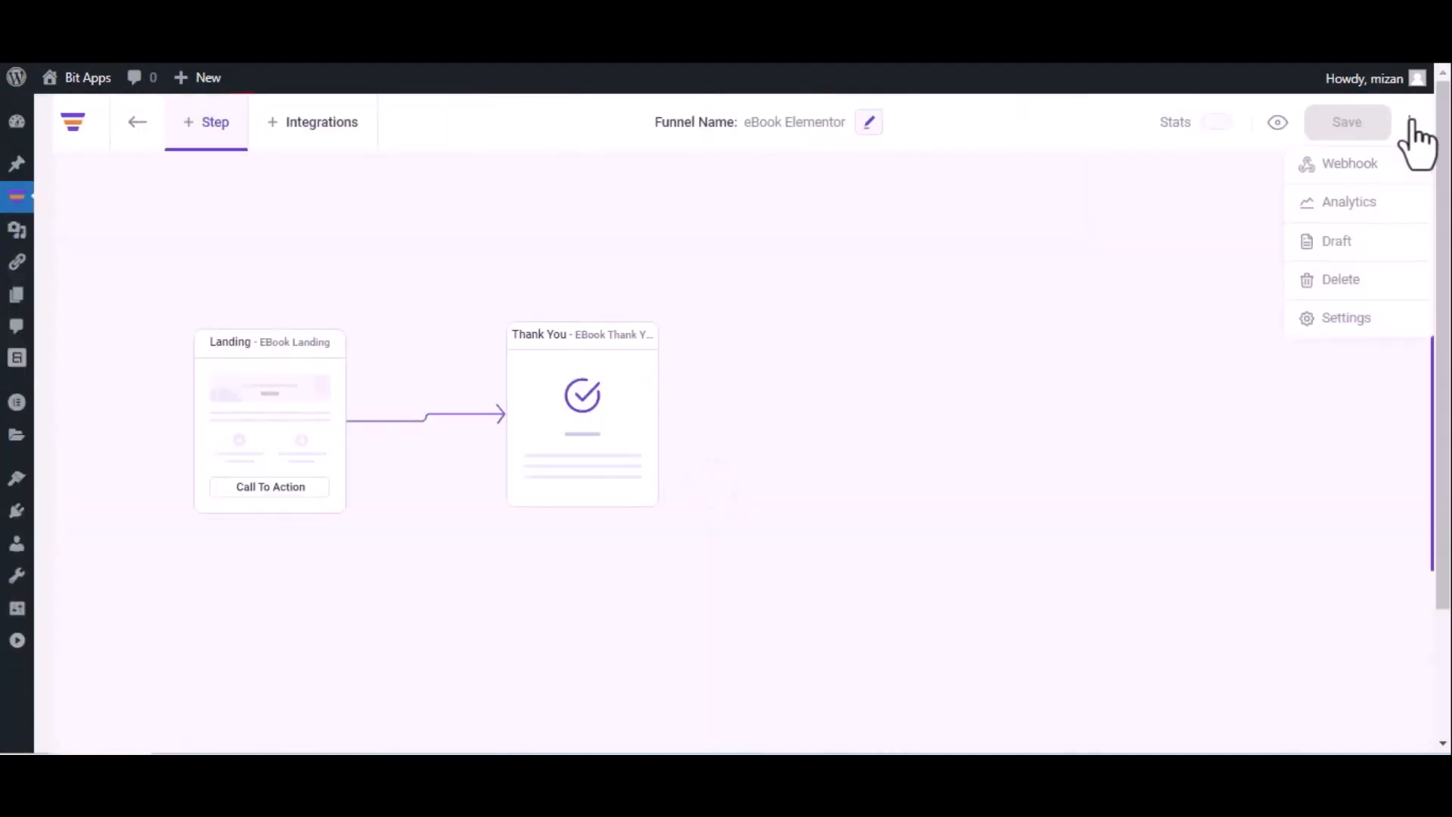
click(1381, 164)
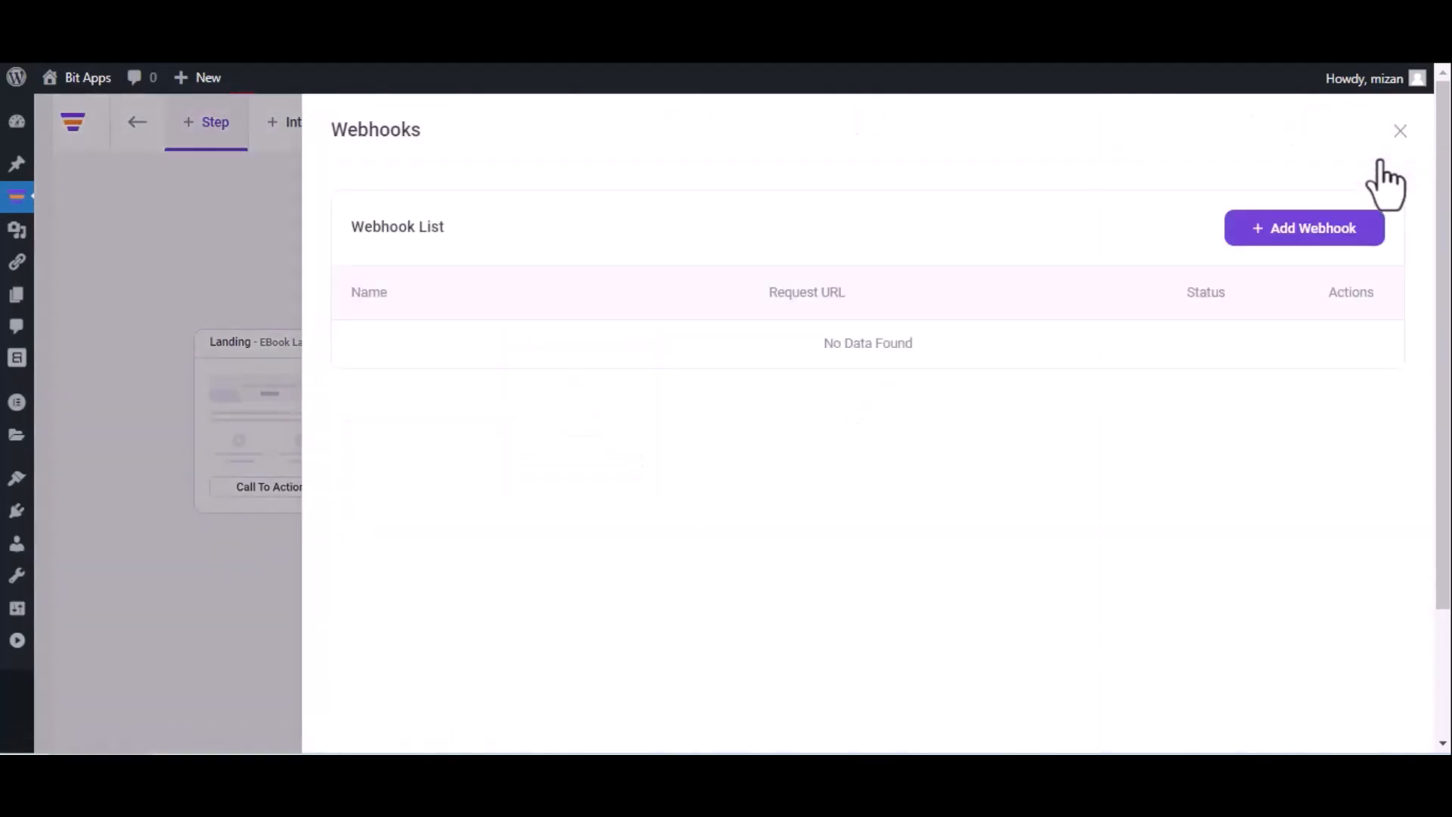
click(1295, 226)
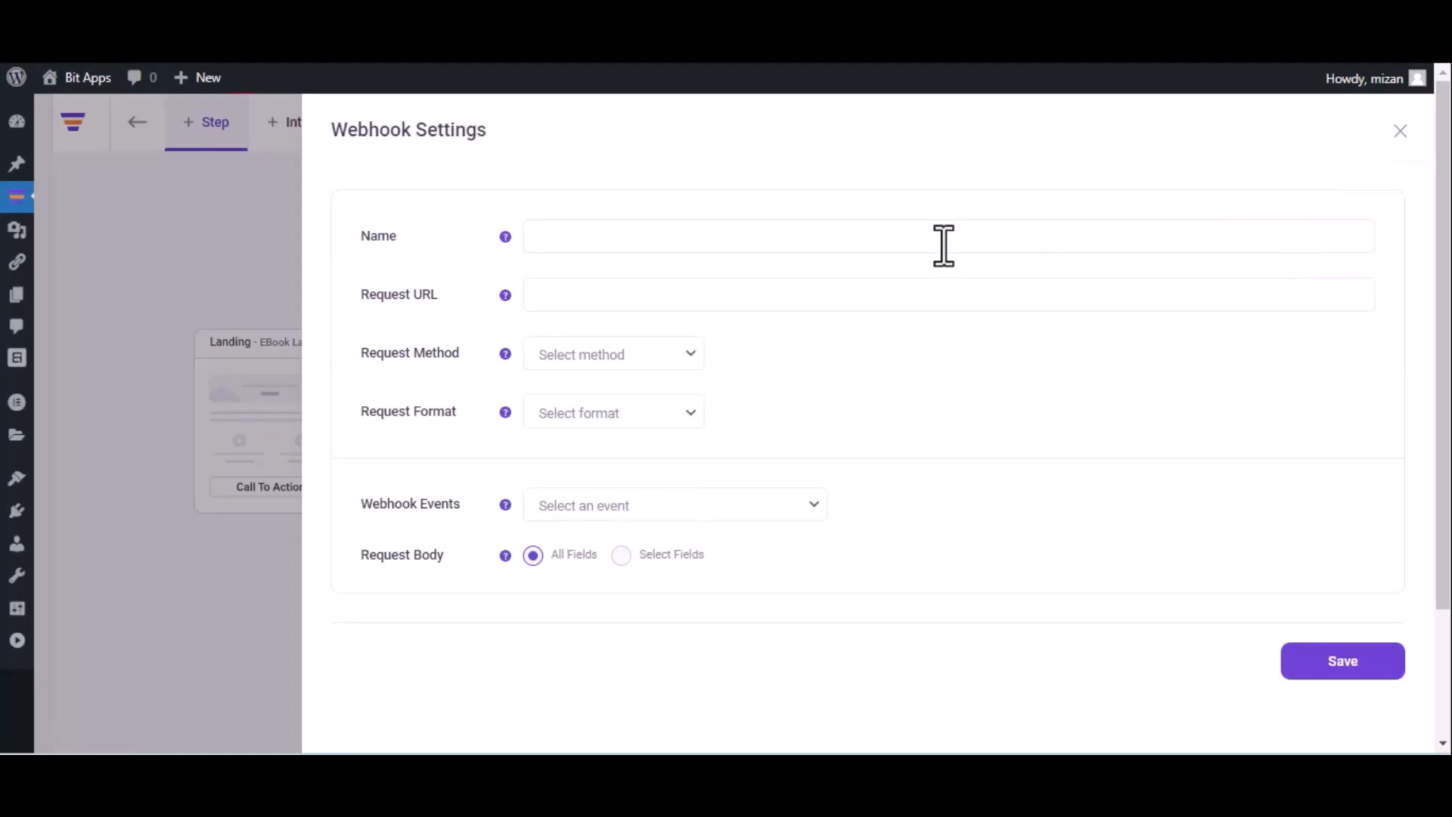
Name the webhook Bit Integrations and paste the copied webhook URL as its request URL
click(944, 246)
text(Bit Integrations)
click(722, 294)
key(ctrl+v)
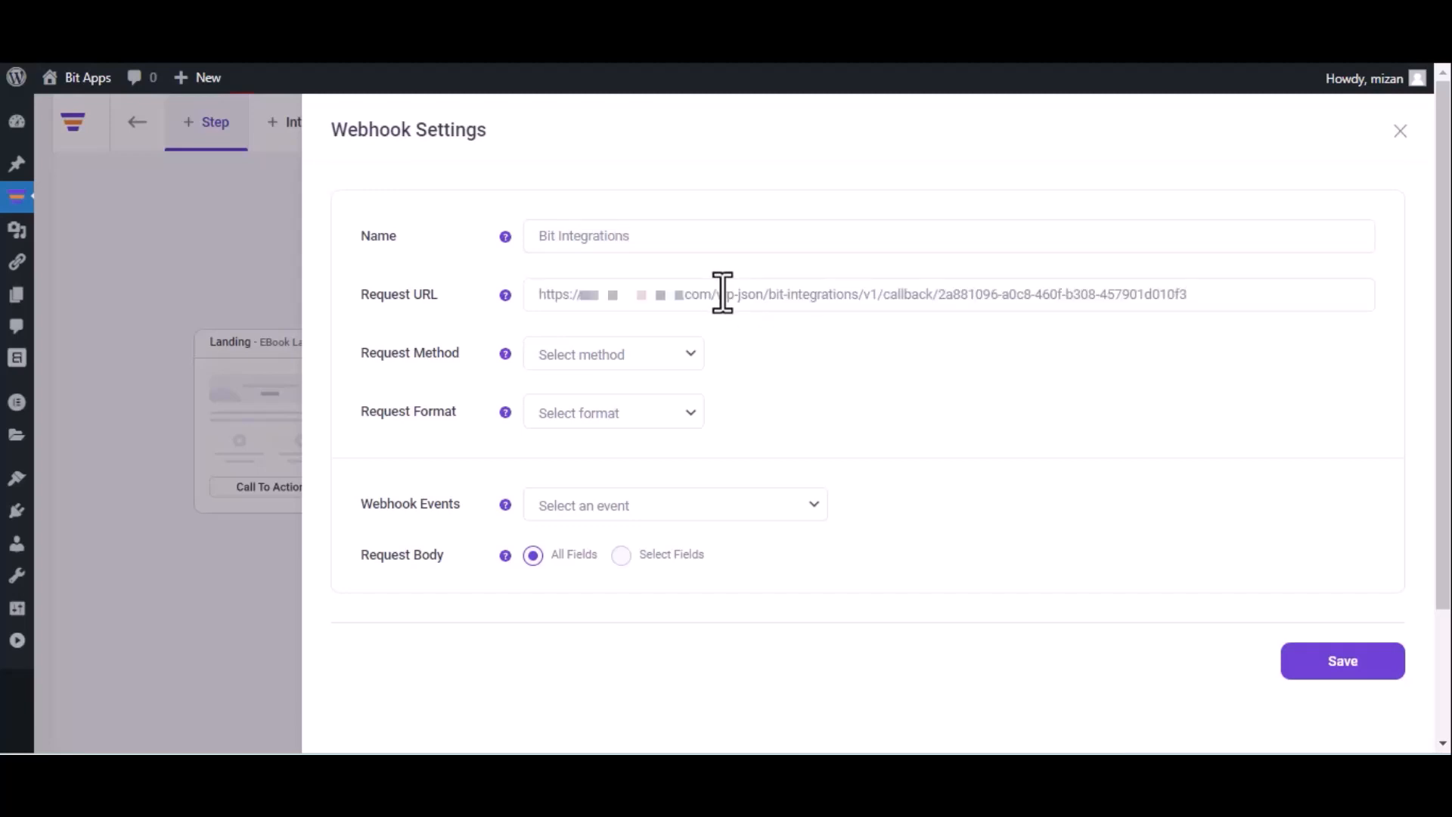
Set the webhook to POST, JSON and the After Optin Form Submitted (eBook Landing) event with all fields, and save it
click(622, 363)
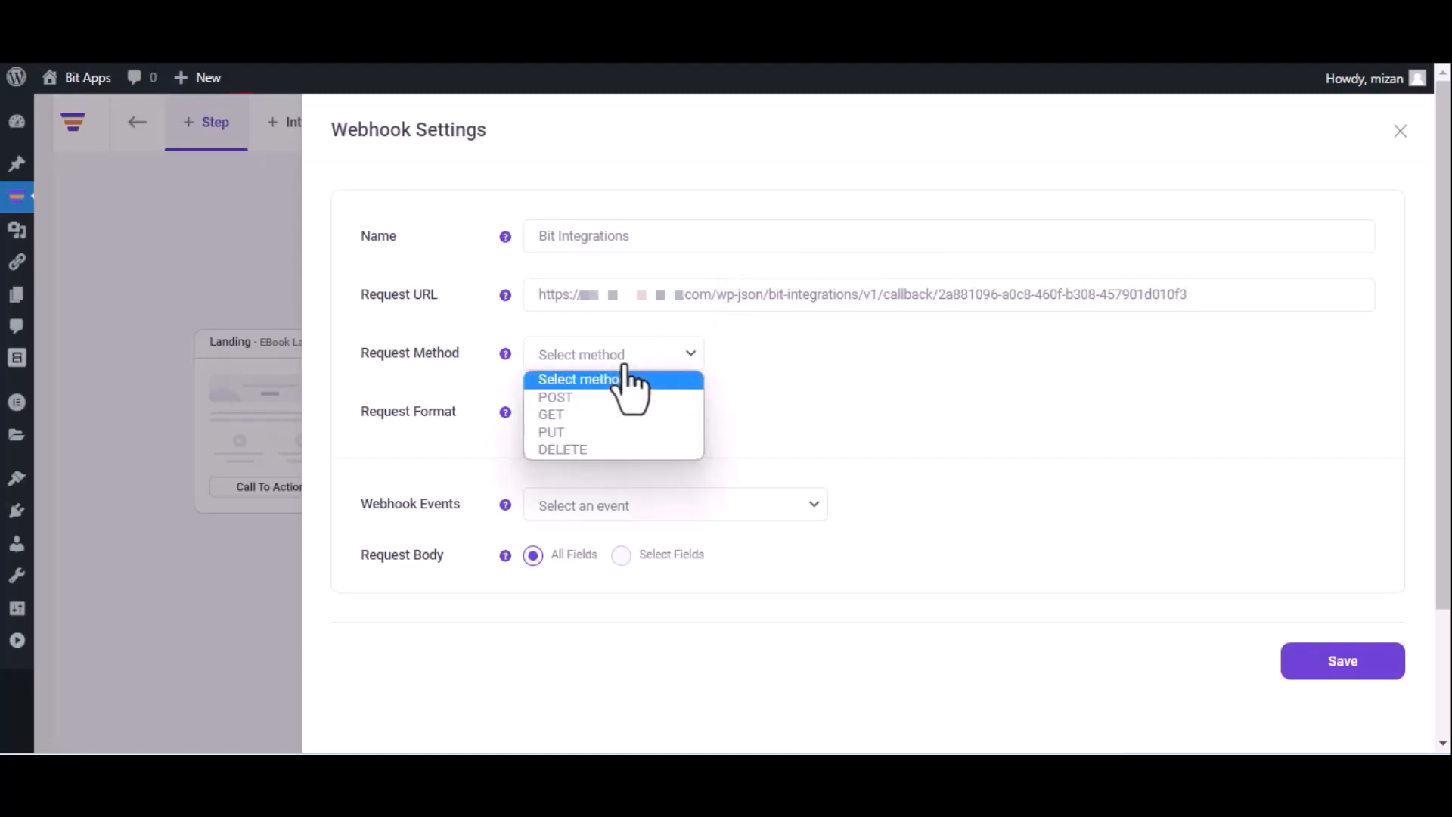
click(611, 399)
click(612, 410)
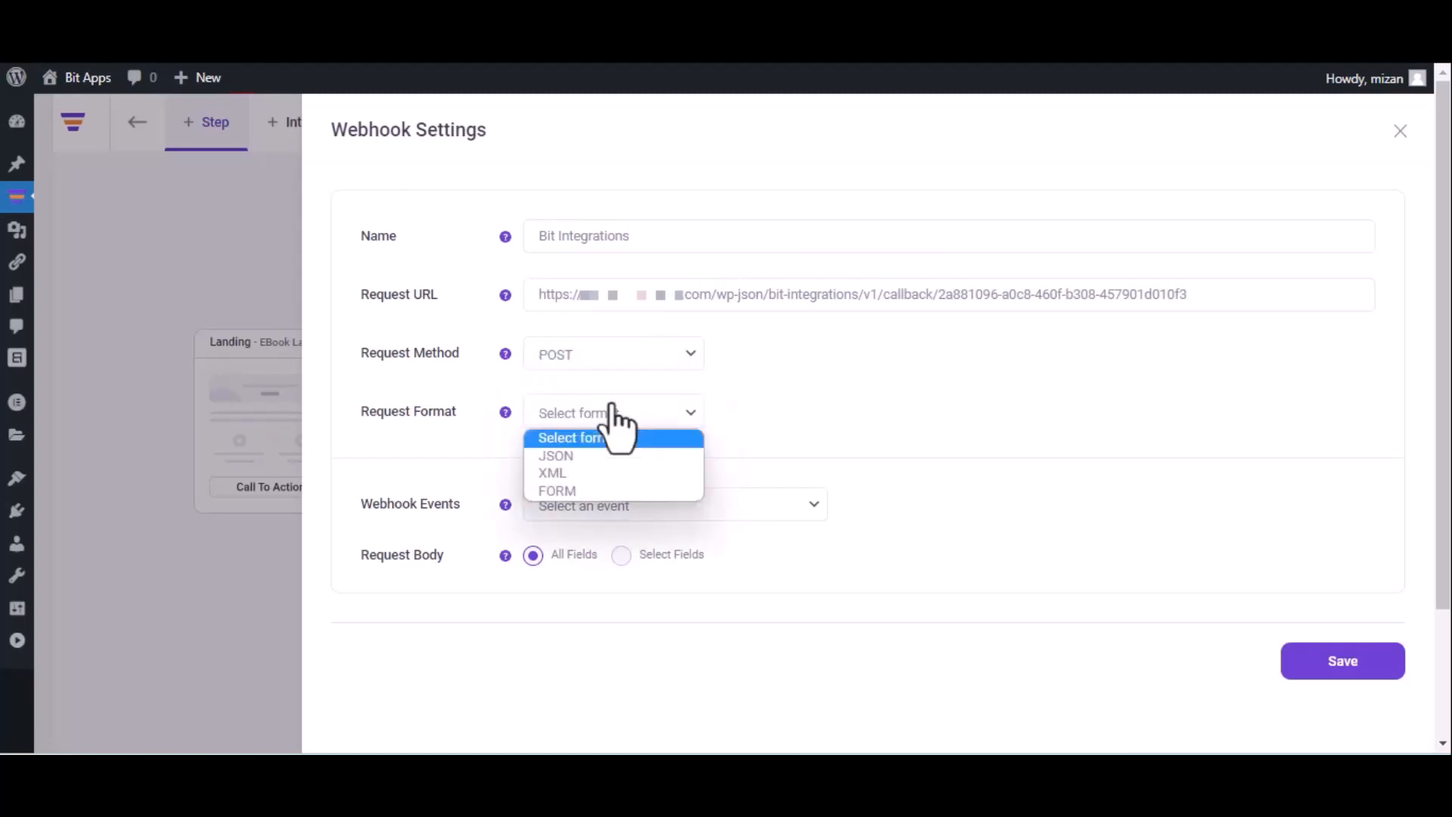
click(600, 456)
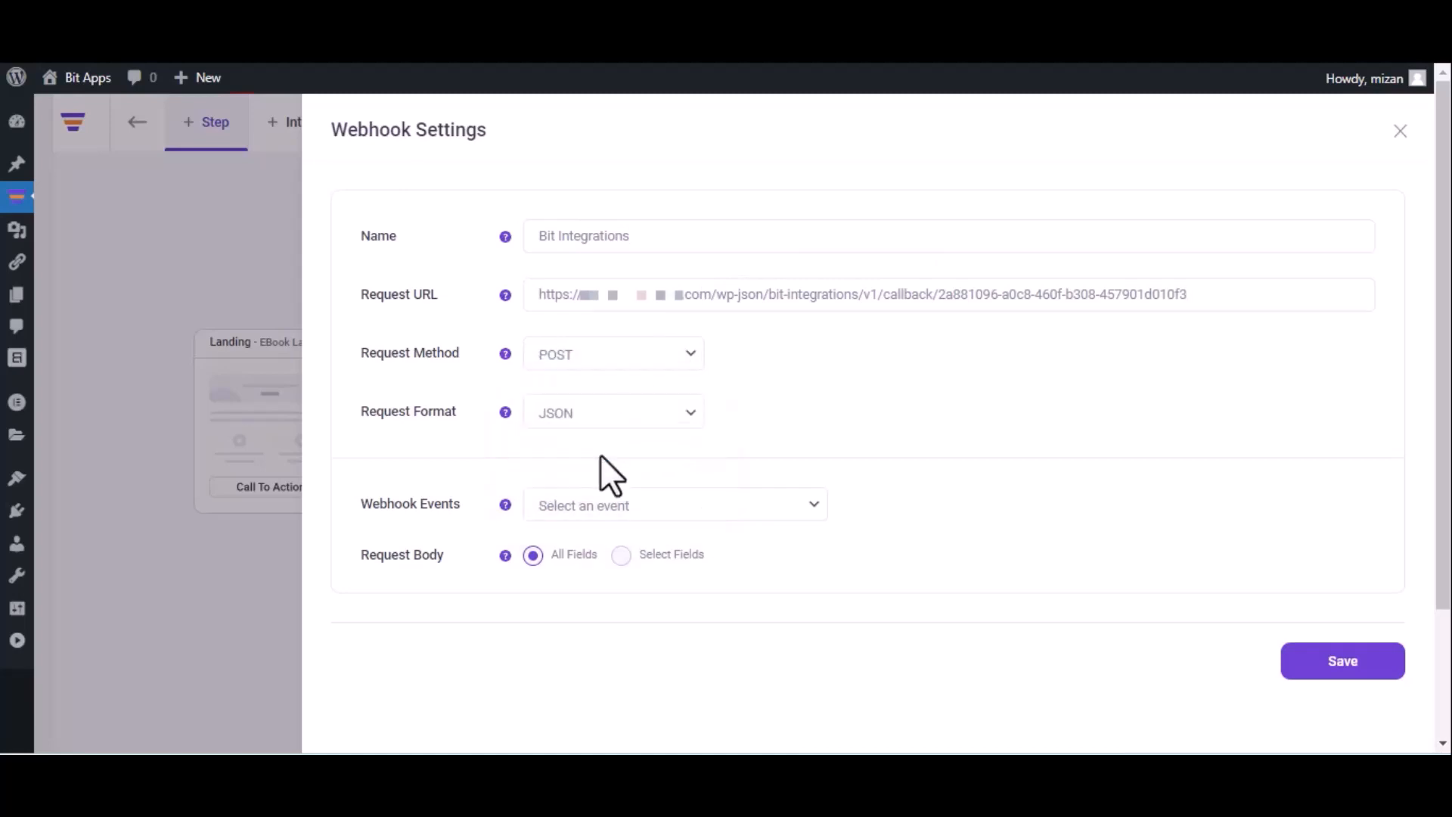
click(636, 503)
click(634, 552)
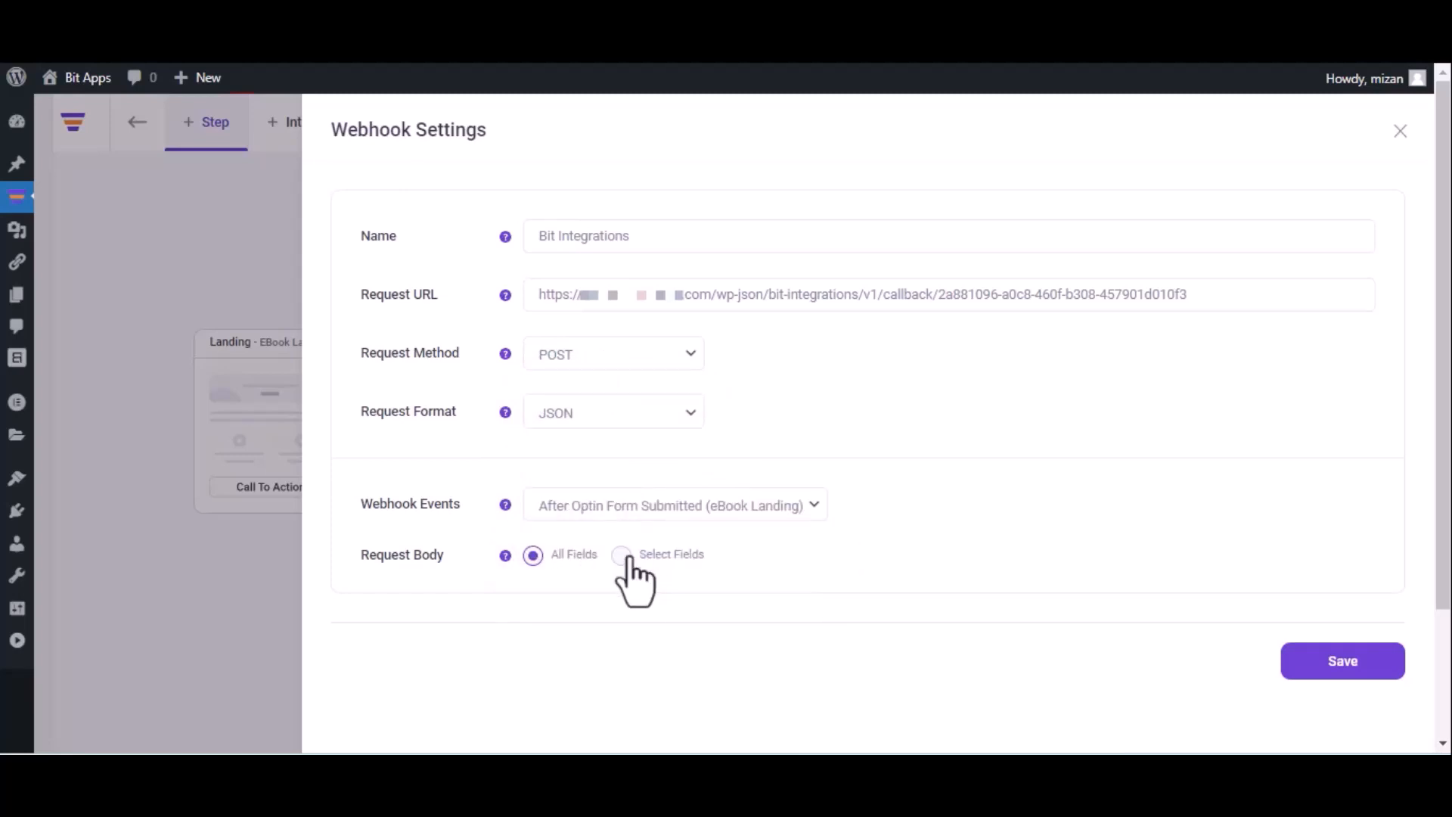
click(1339, 673)
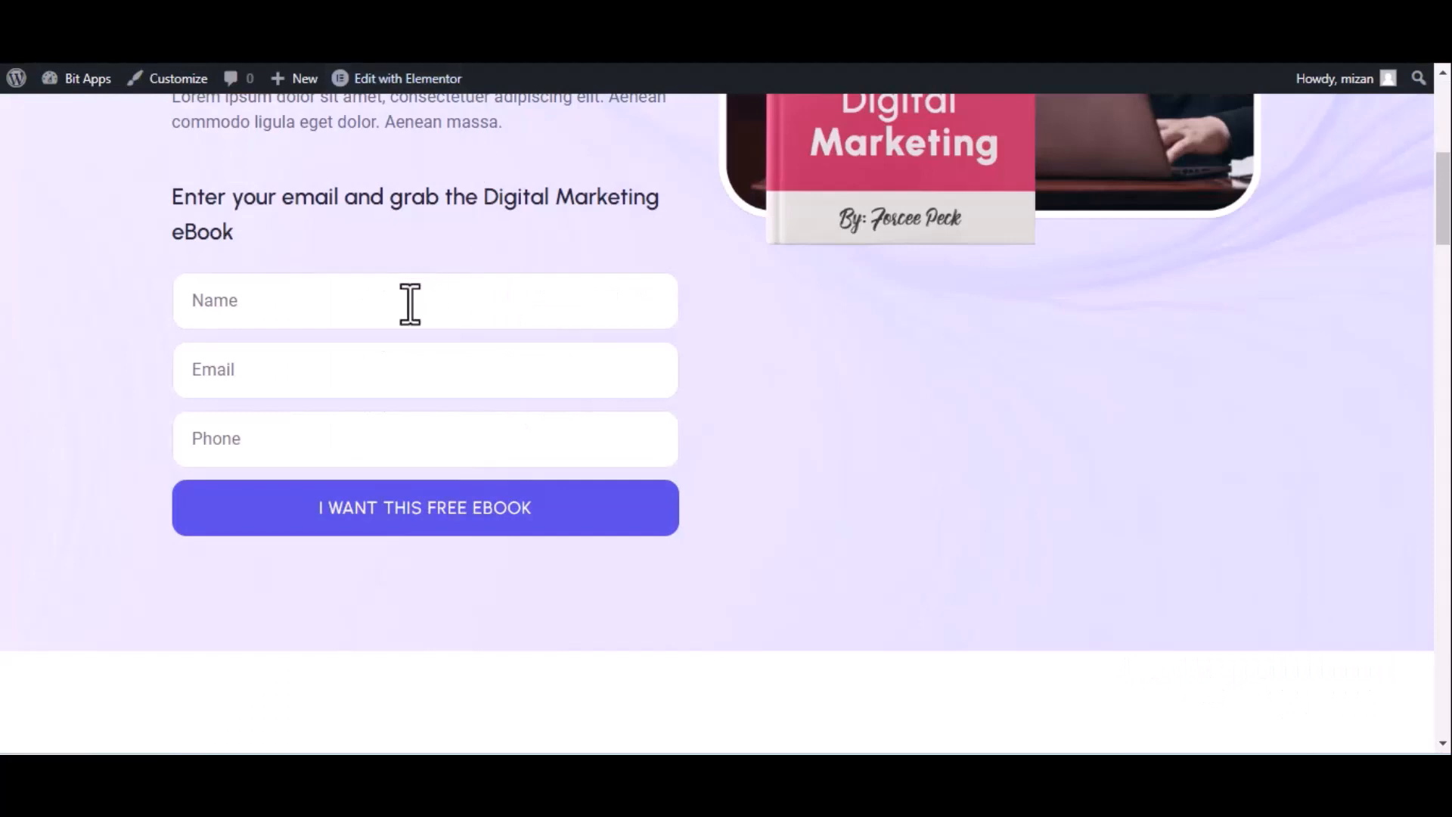
Submit the eBook landing page form with the name Bit Integrations, a test email address and a phone number
click(410, 305)
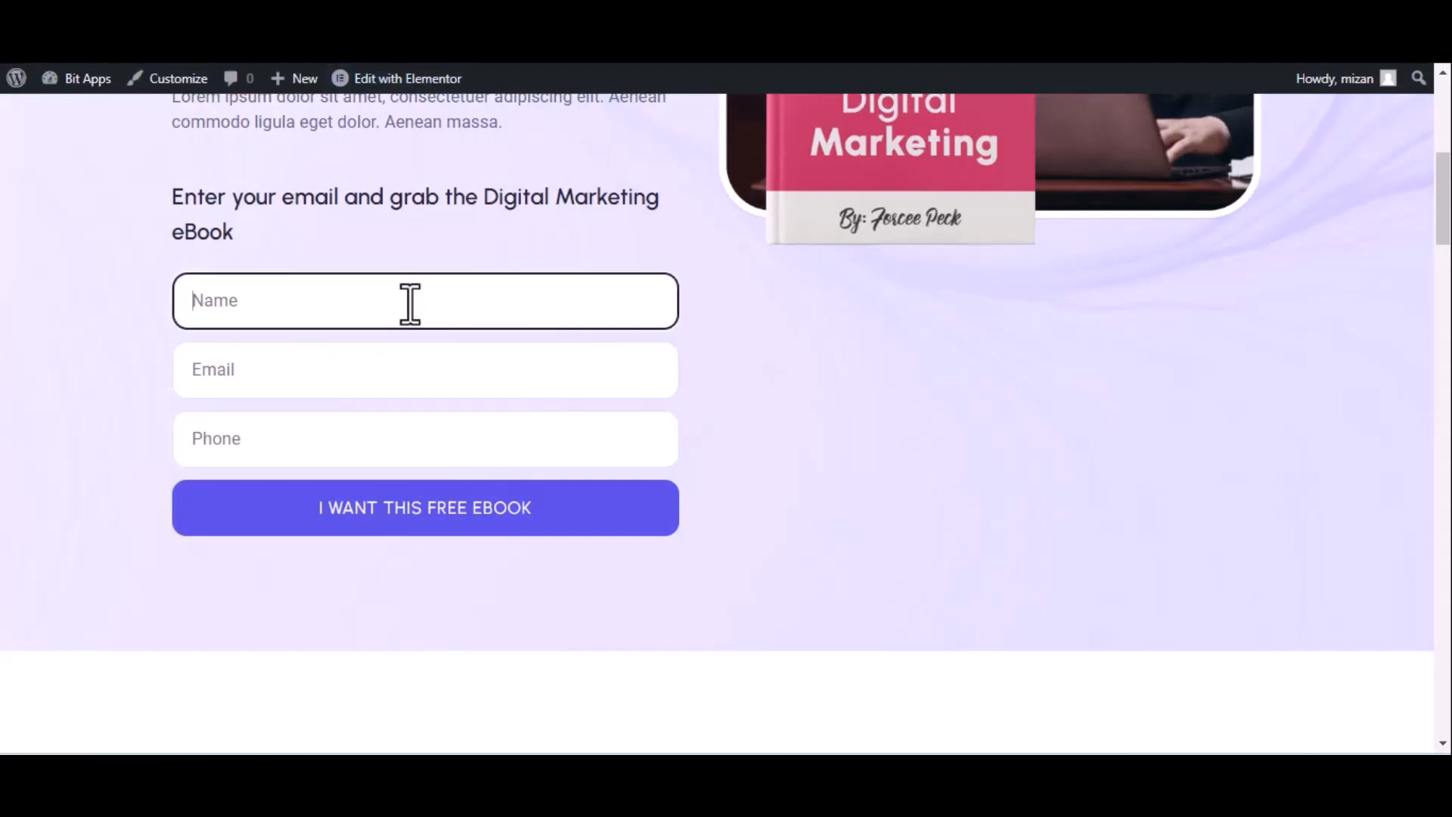
text(Bit Integrations)
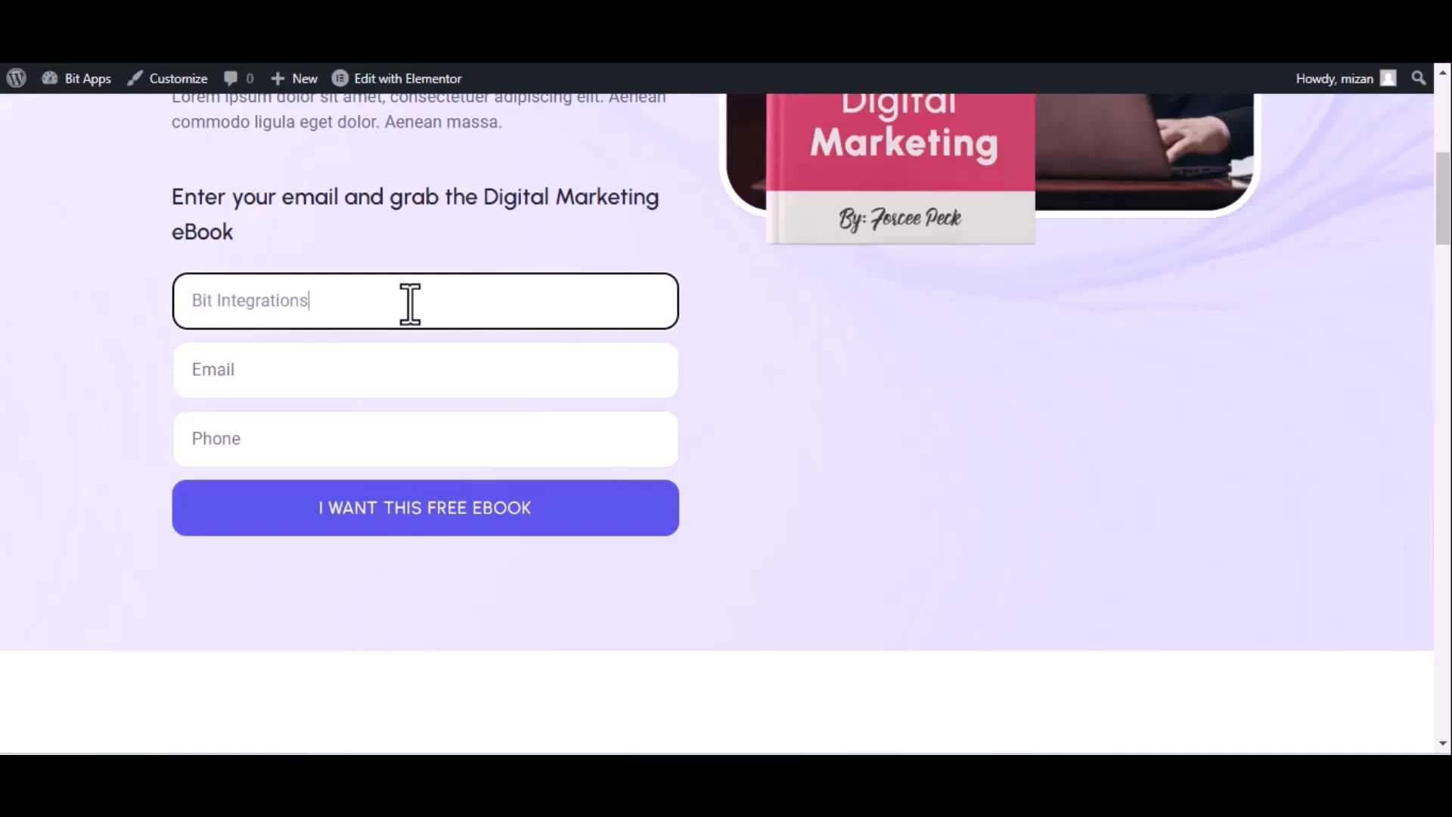
click(321, 385)
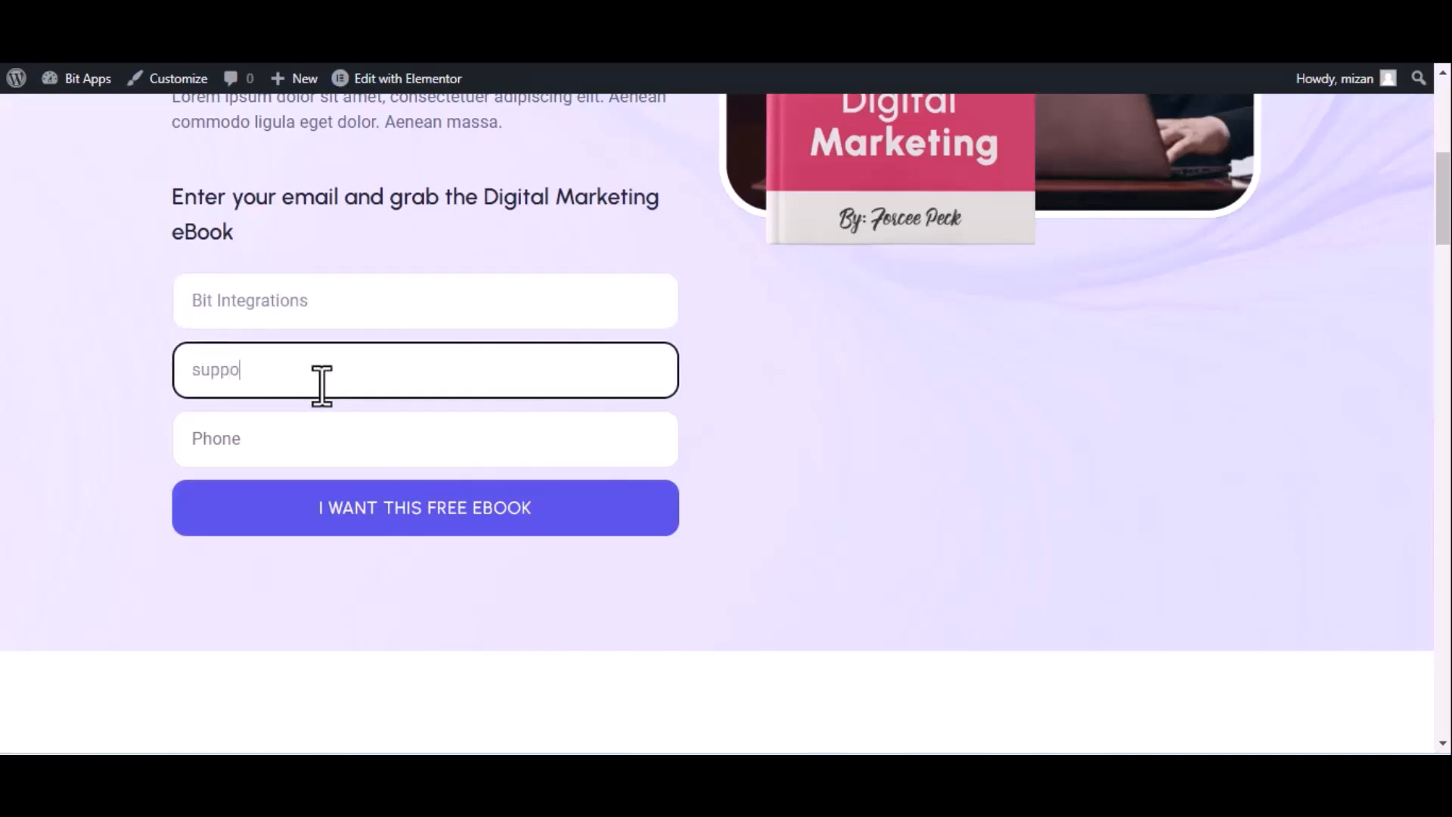
click(324, 439)
text(44455)
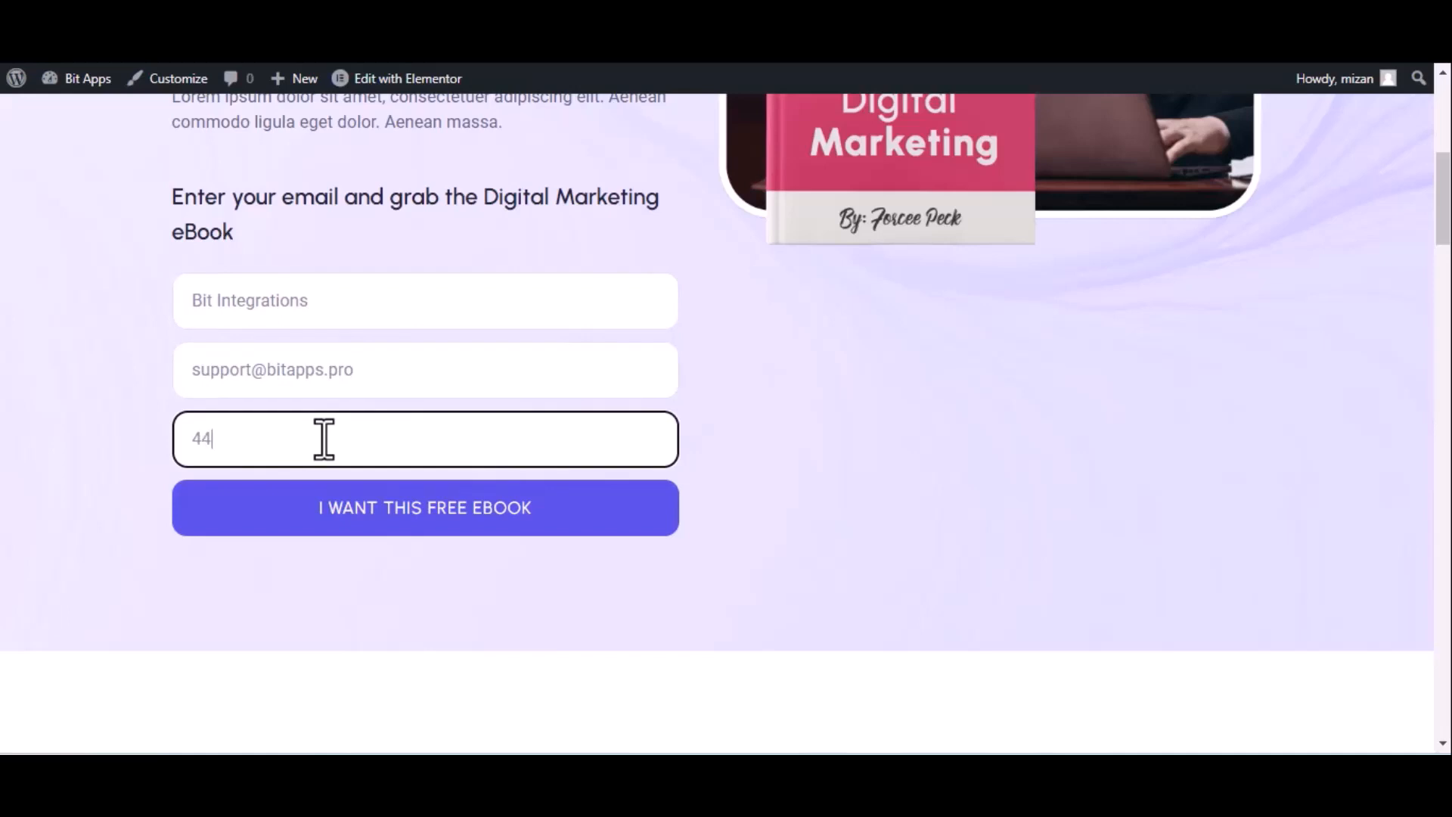
text(5666)
click(372, 509)
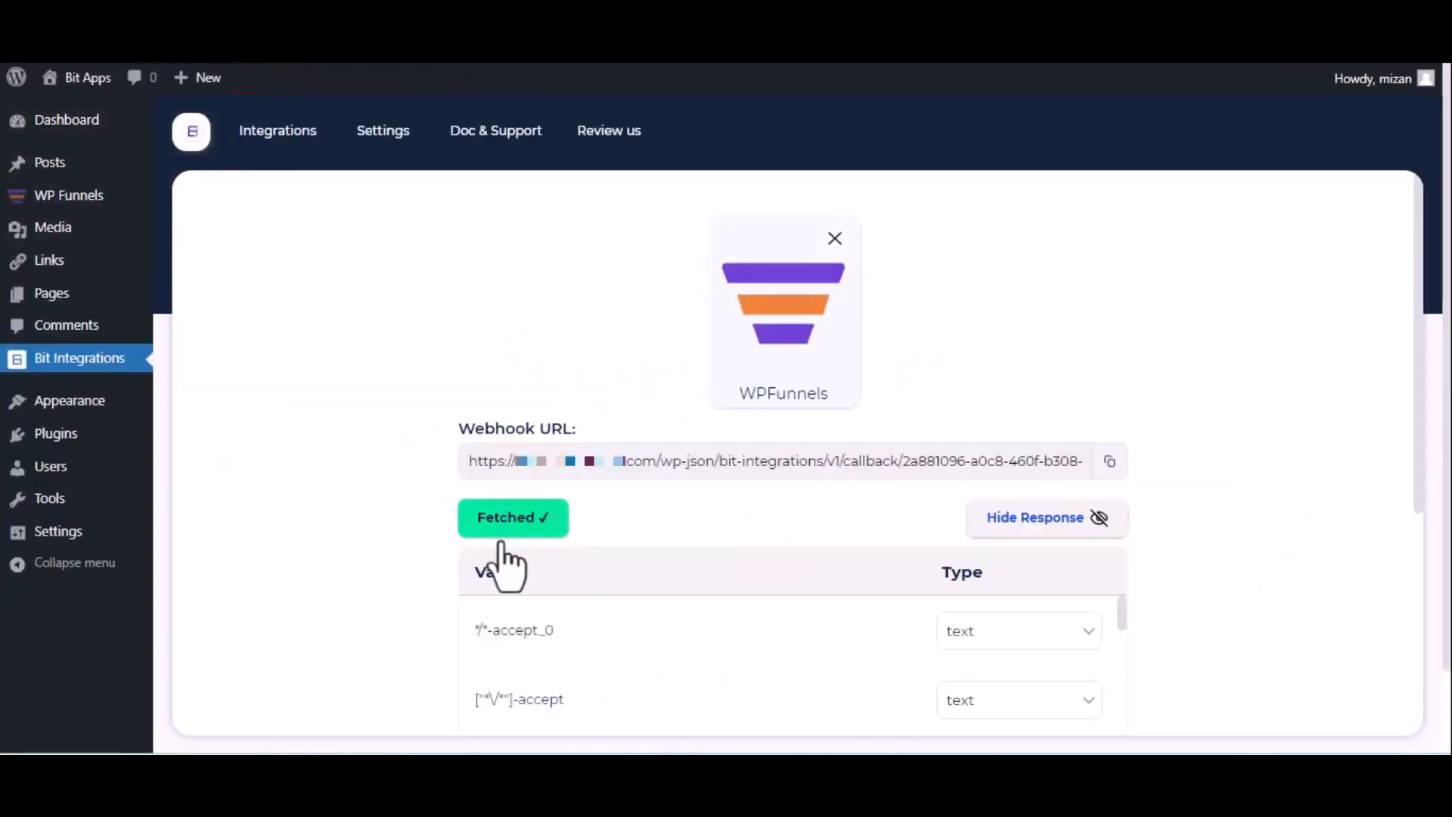
Proceed from the fetched WPFunnels response to setting the action and choose Zoho Bigin
scroll(513, 555, down, 5)
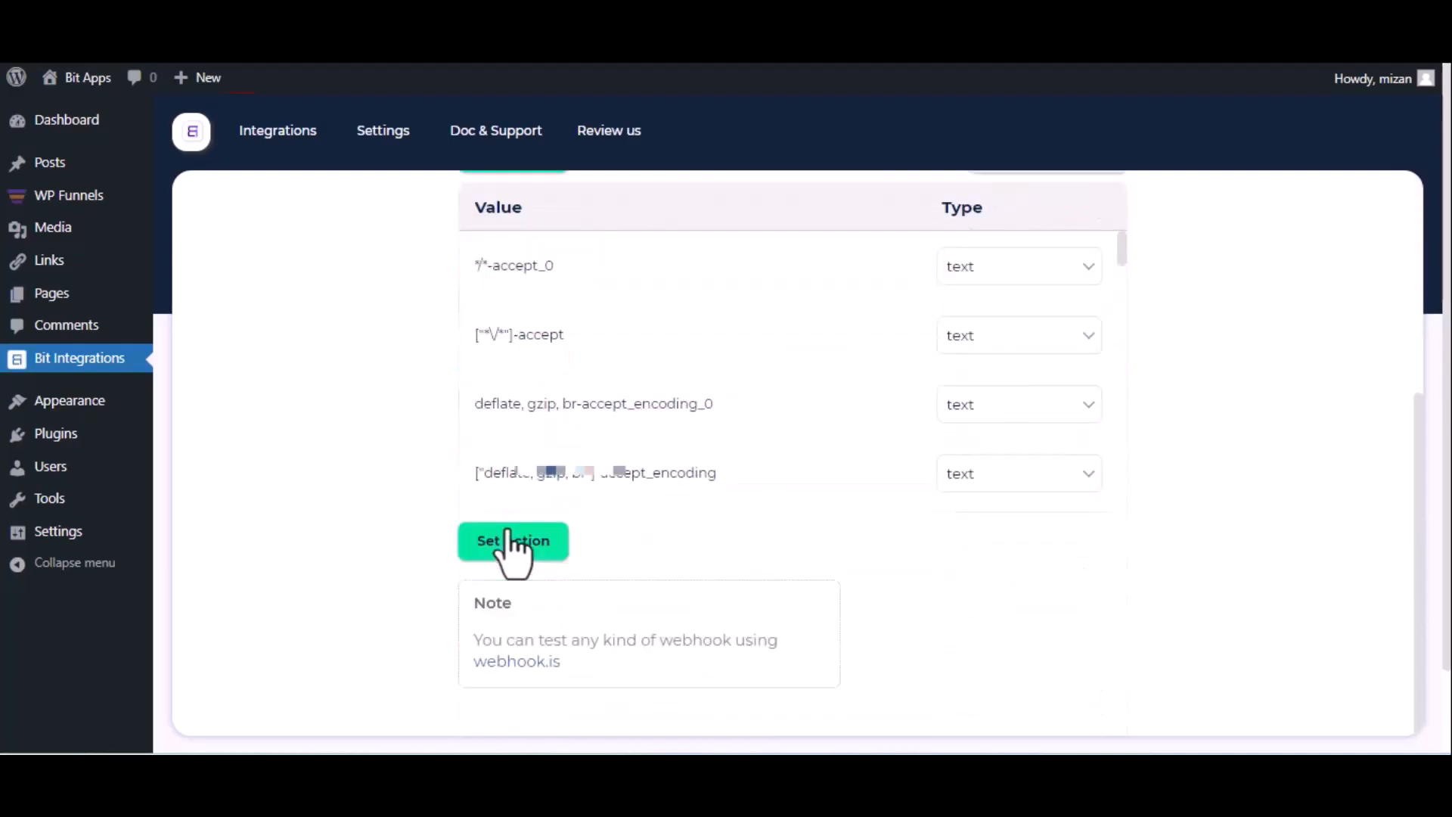
click(509, 537)
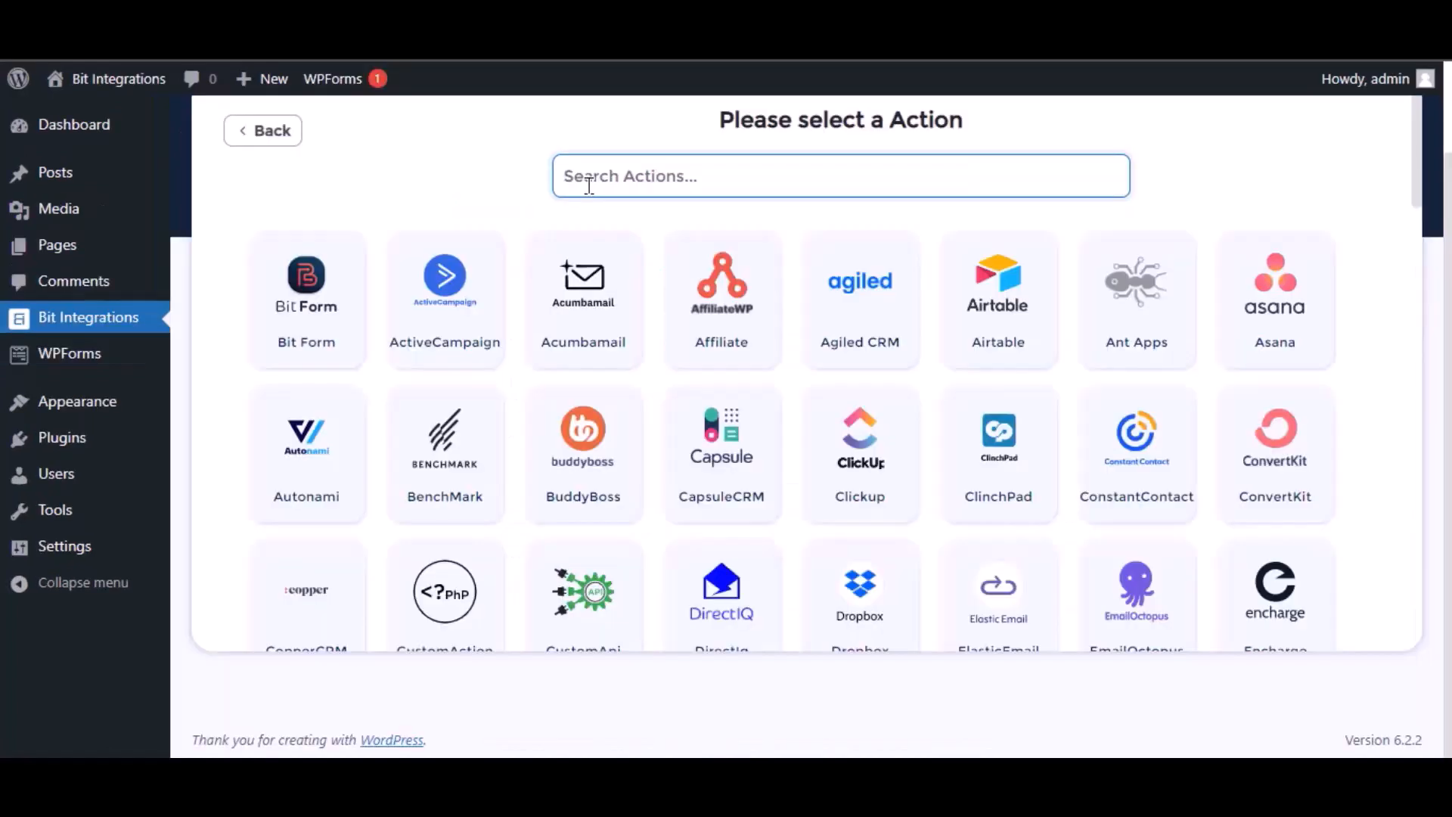
text(bigin)
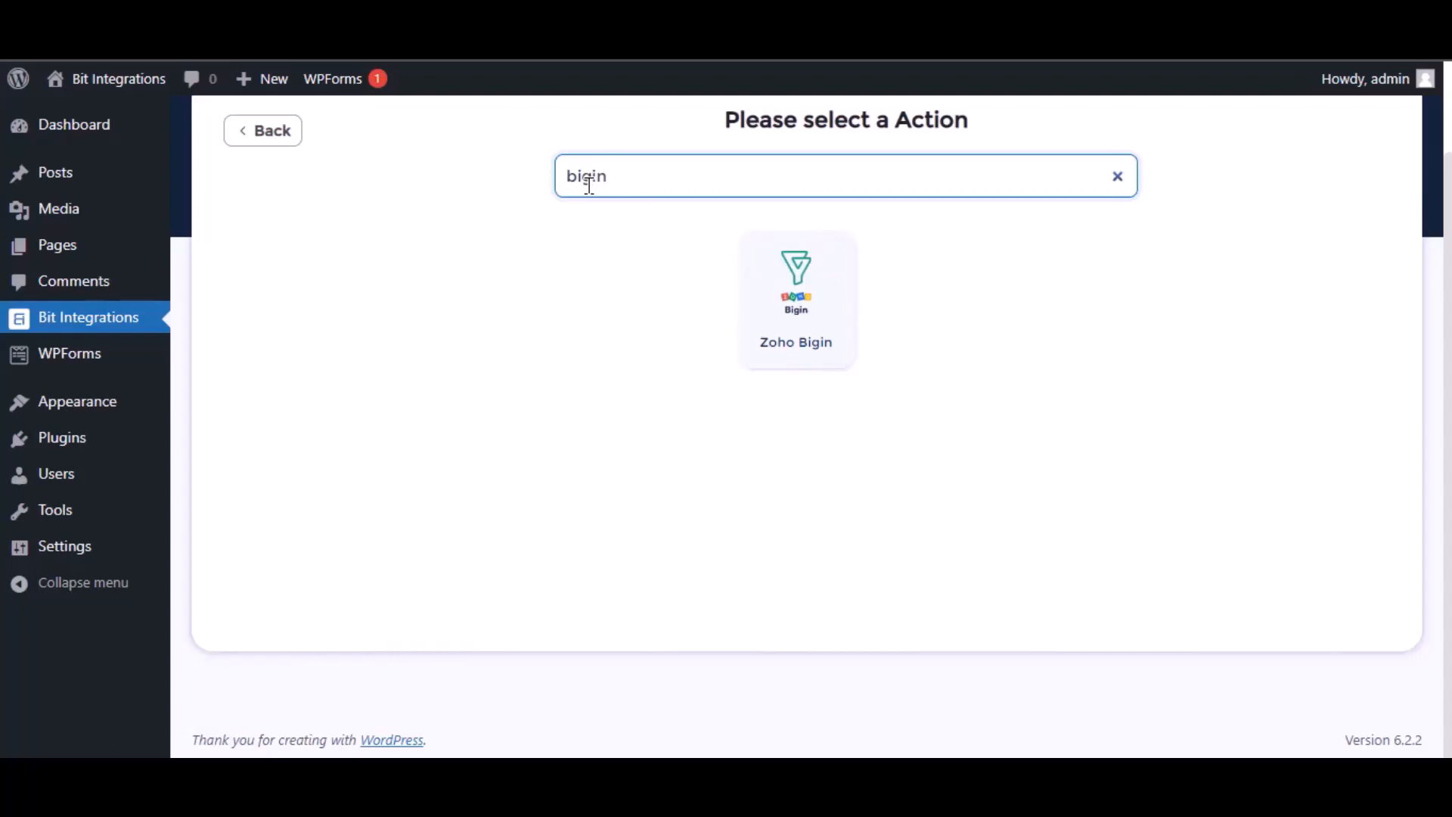
click(833, 296)
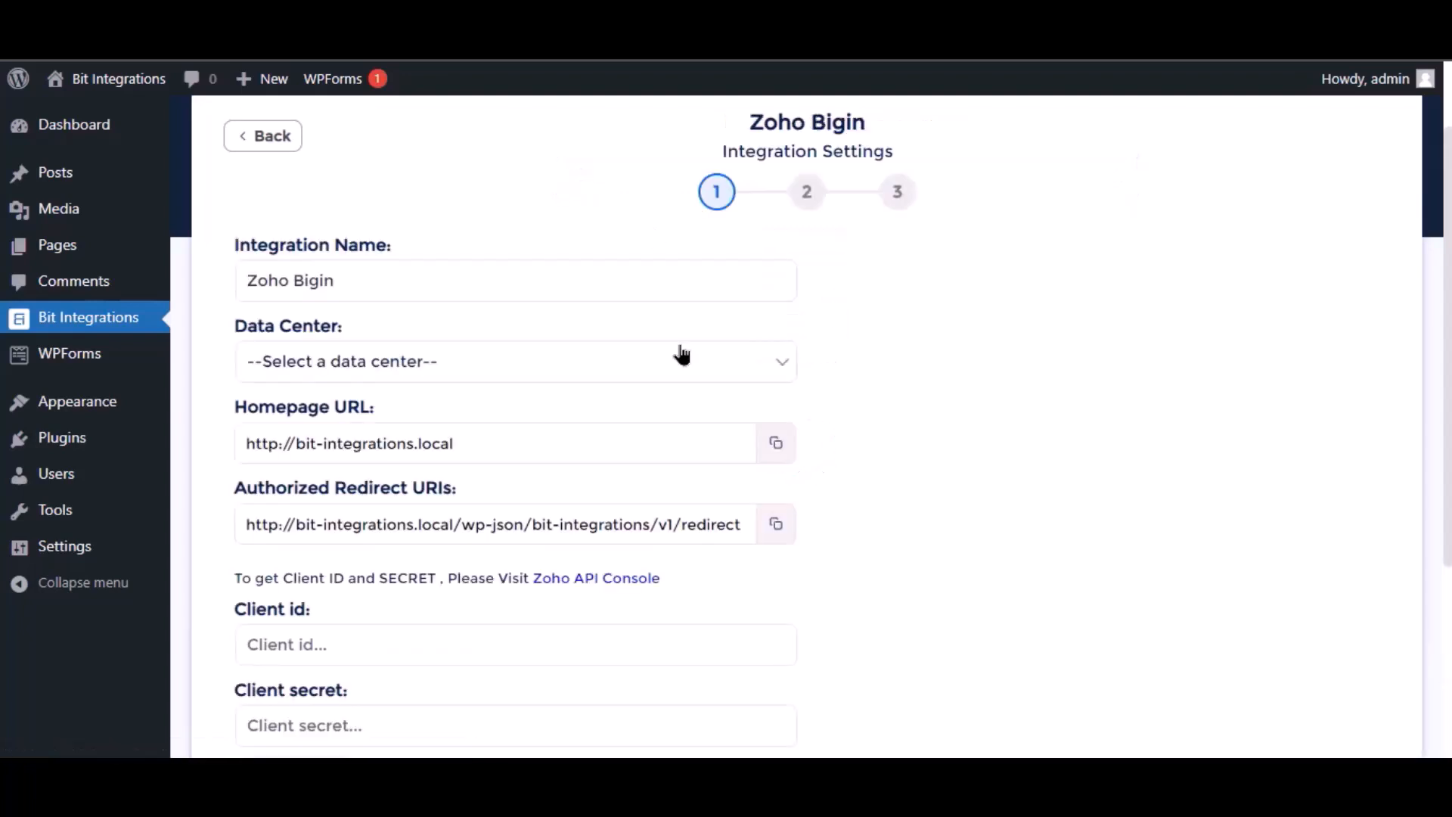
Set the data center of the Zoho Bigin integration to zoho.com, keeping the integration name Zoho Bigin
click(285, 279)
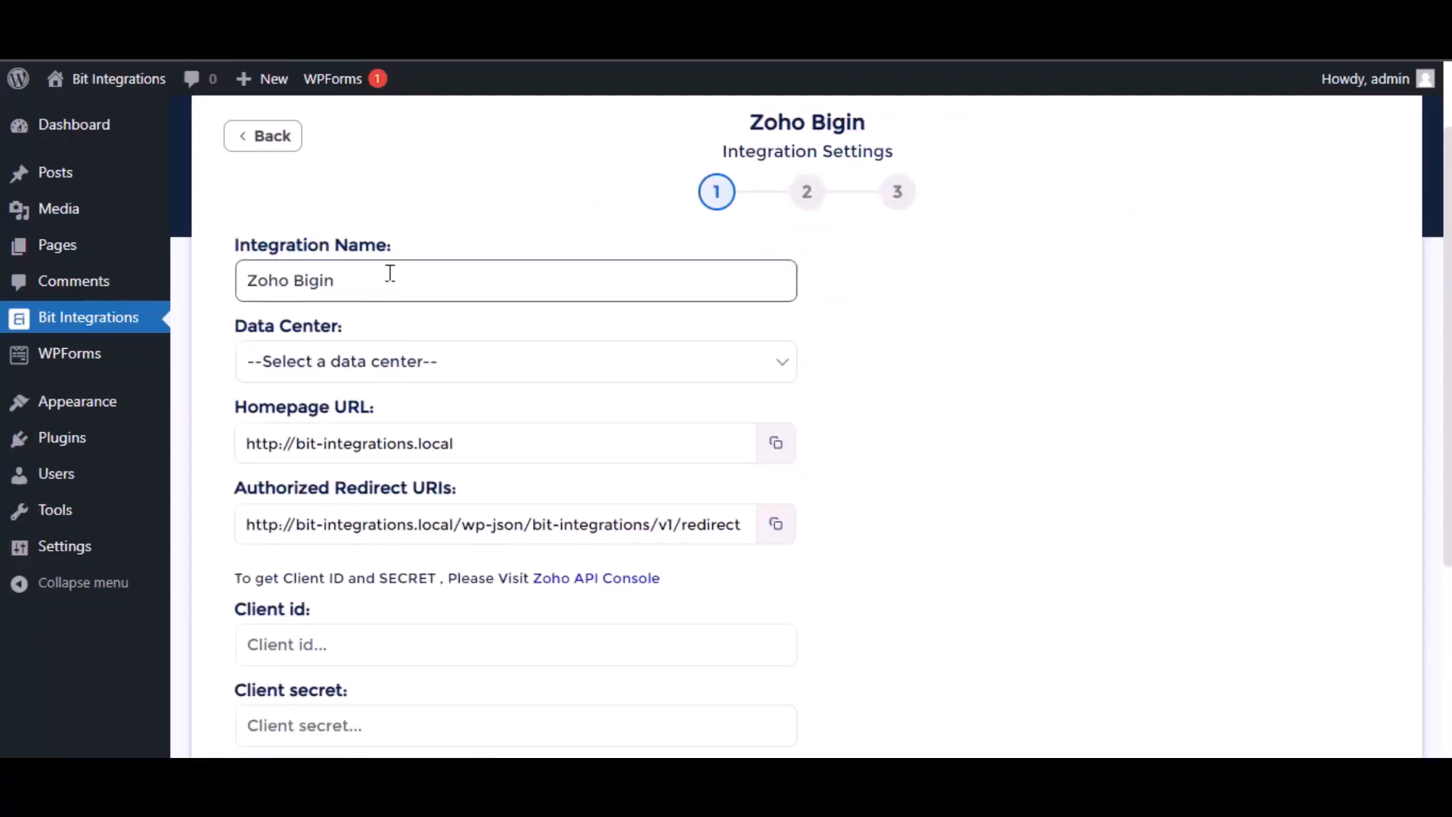
drag(390, 273, 237, 279)
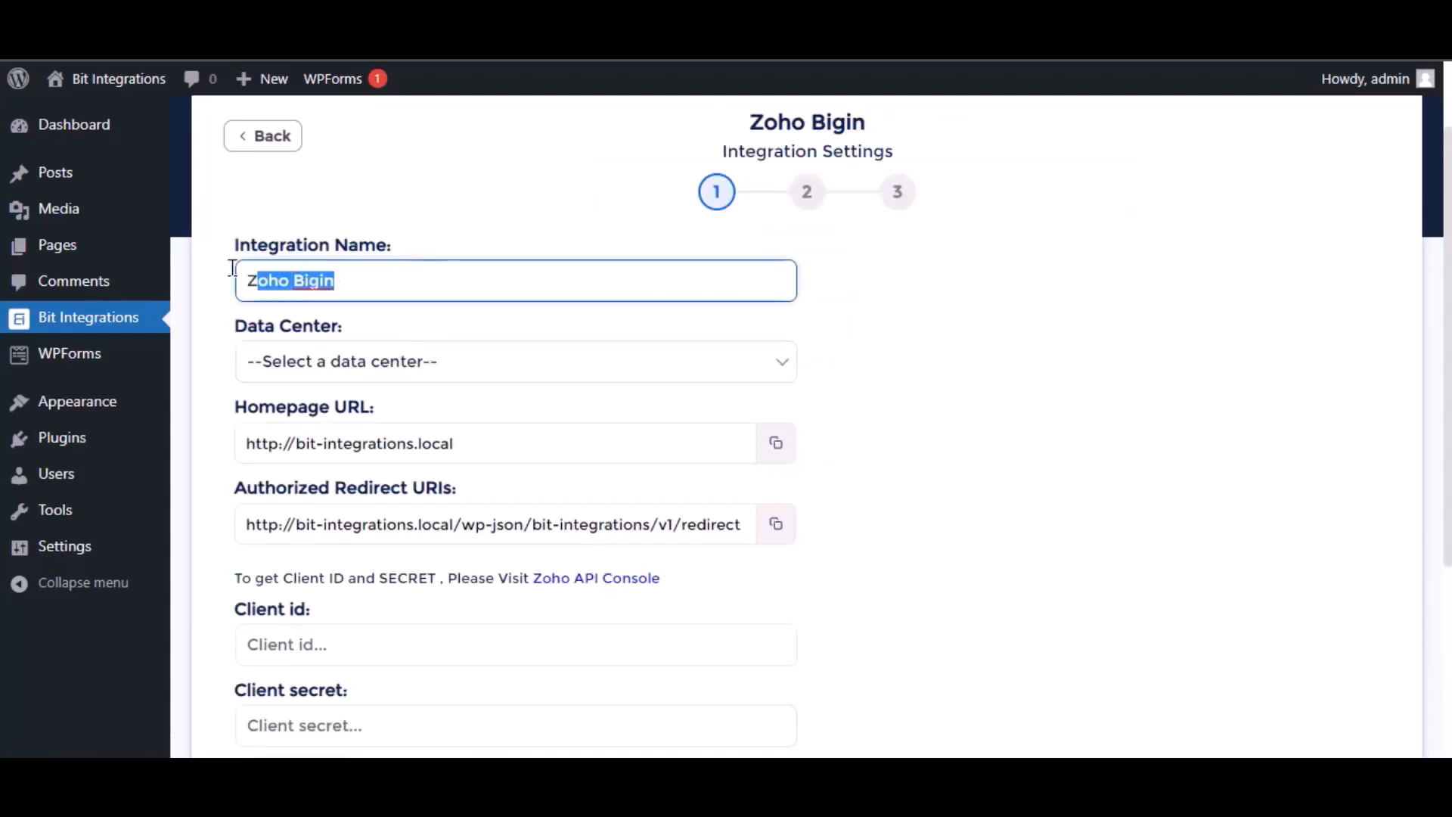
click(396, 366)
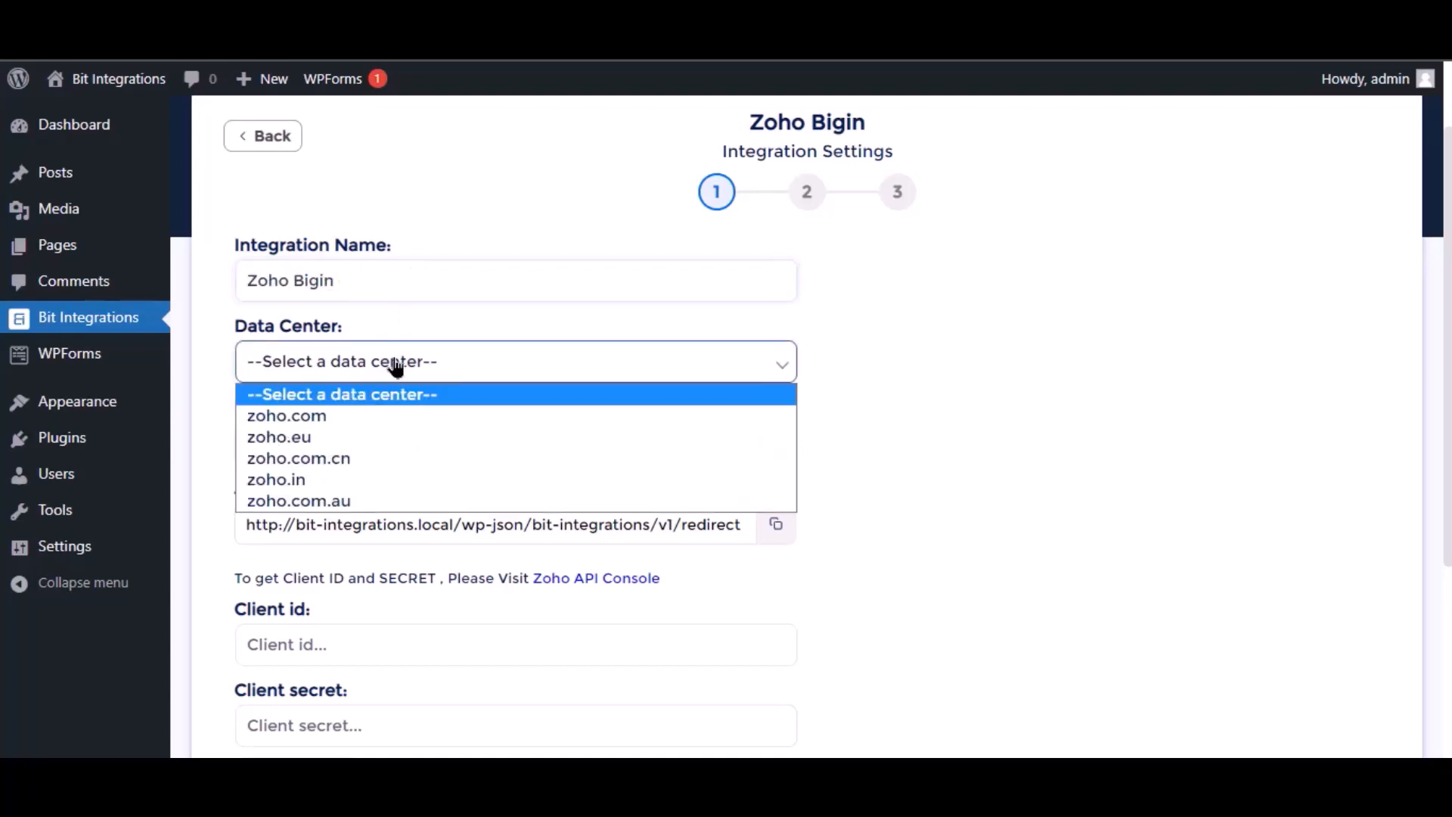
click(378, 418)
Open the Zoho API Console from the integration settings and start creating a Server-based Applications client
scroll(499, 409, down, 3)
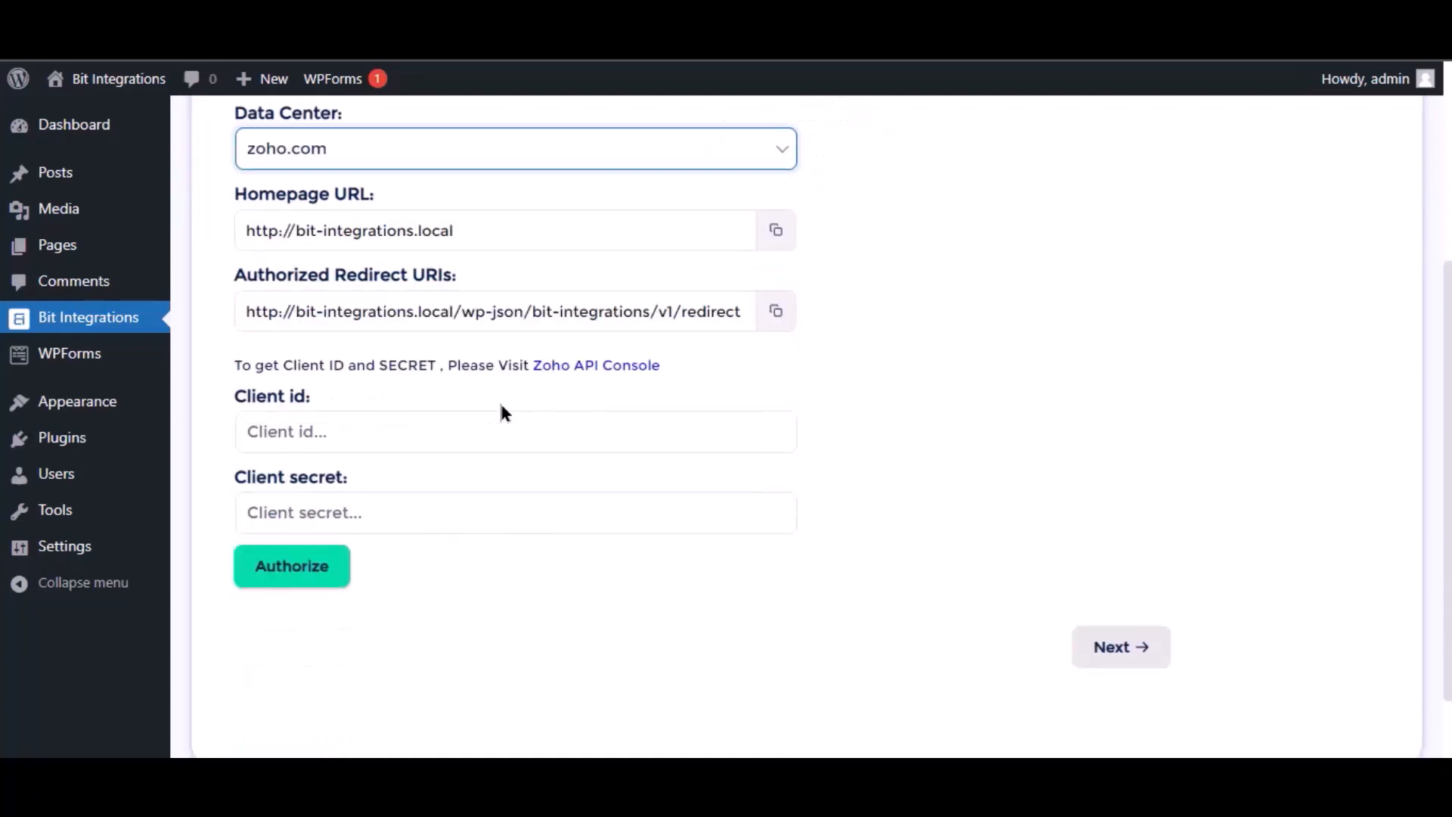
click(341, 415)
click(620, 368)
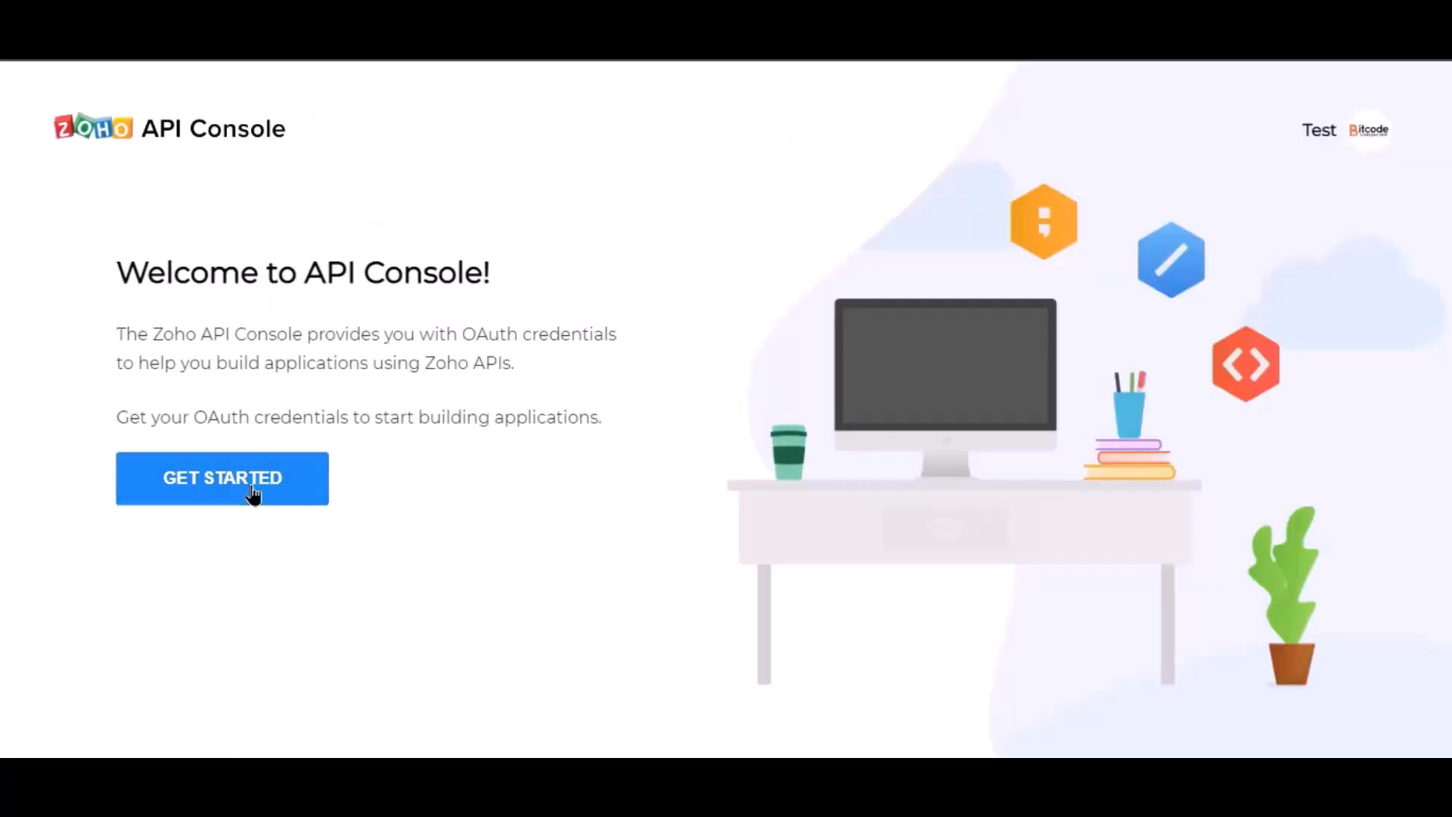
click(254, 496)
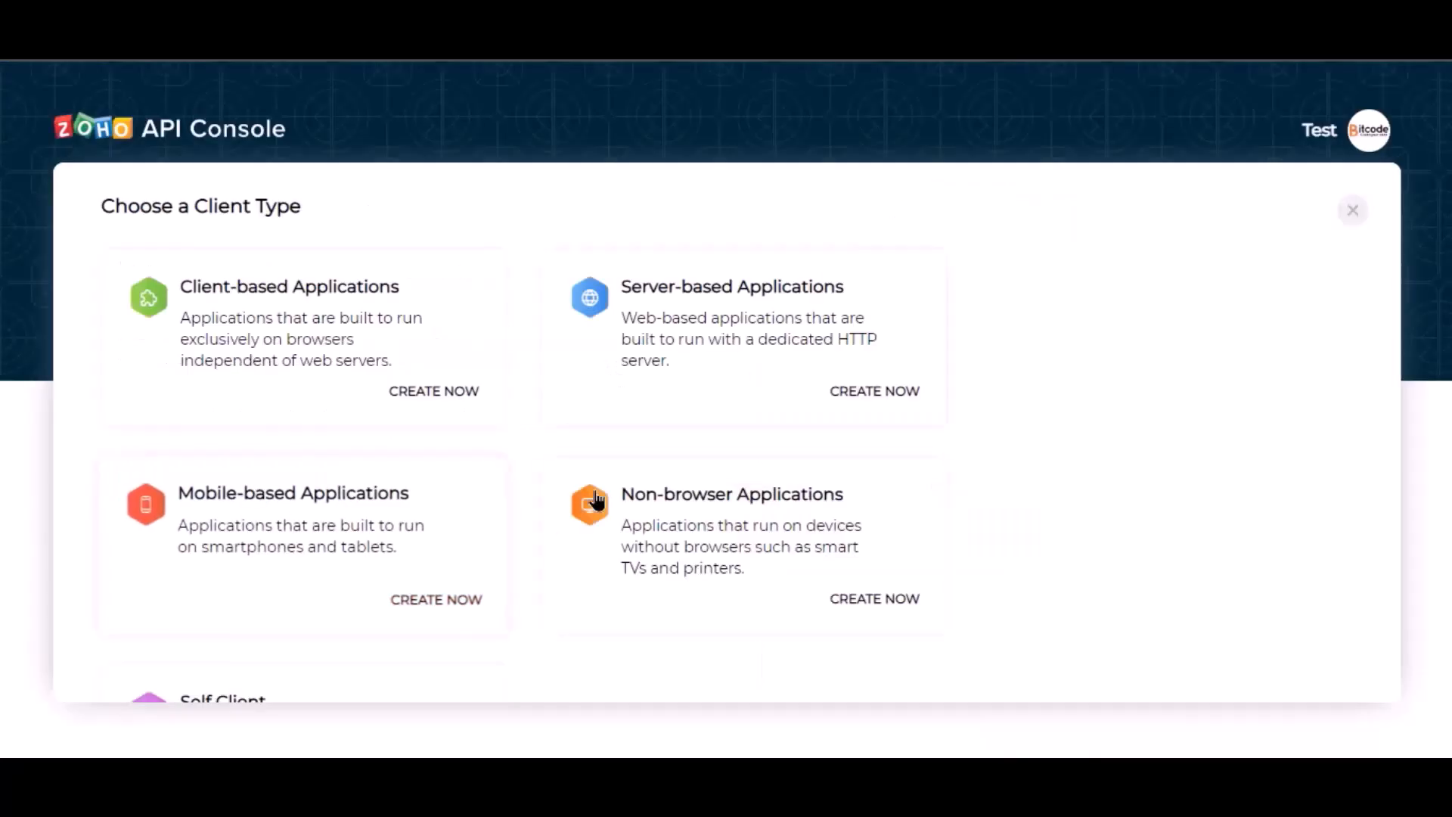
click(675, 382)
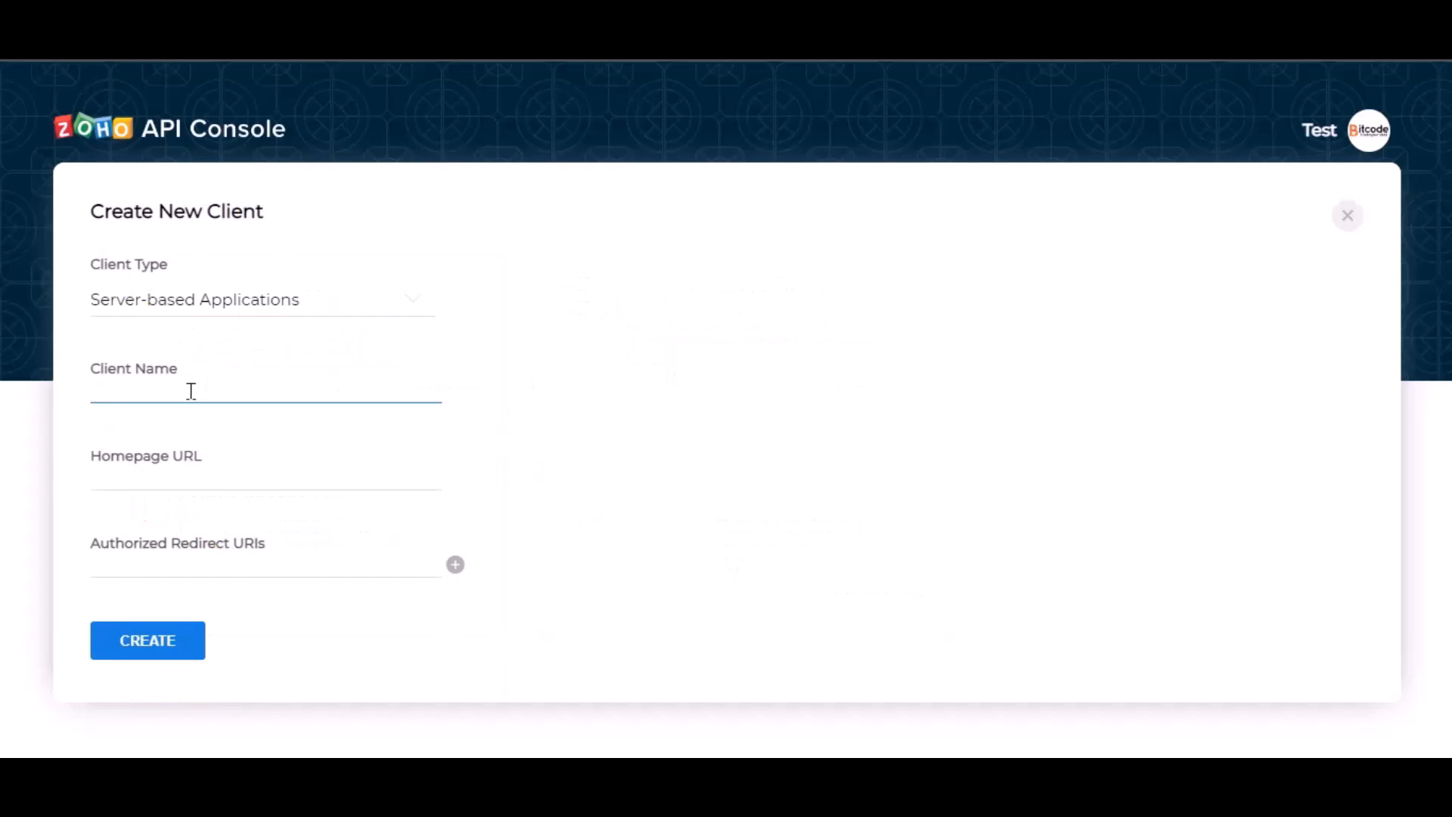
text(Bit Integrations)
click(234, 484)
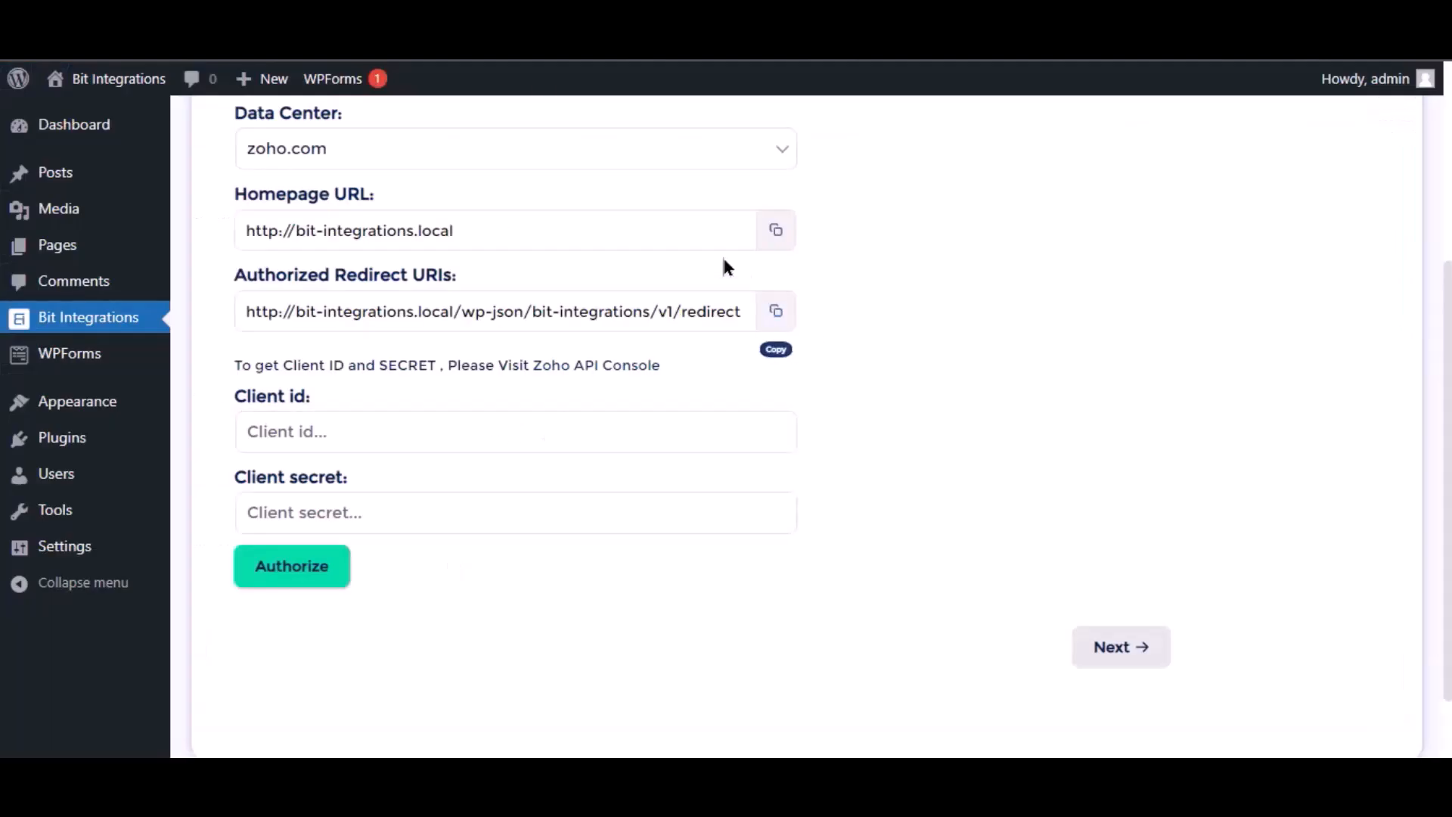
click(776, 230)
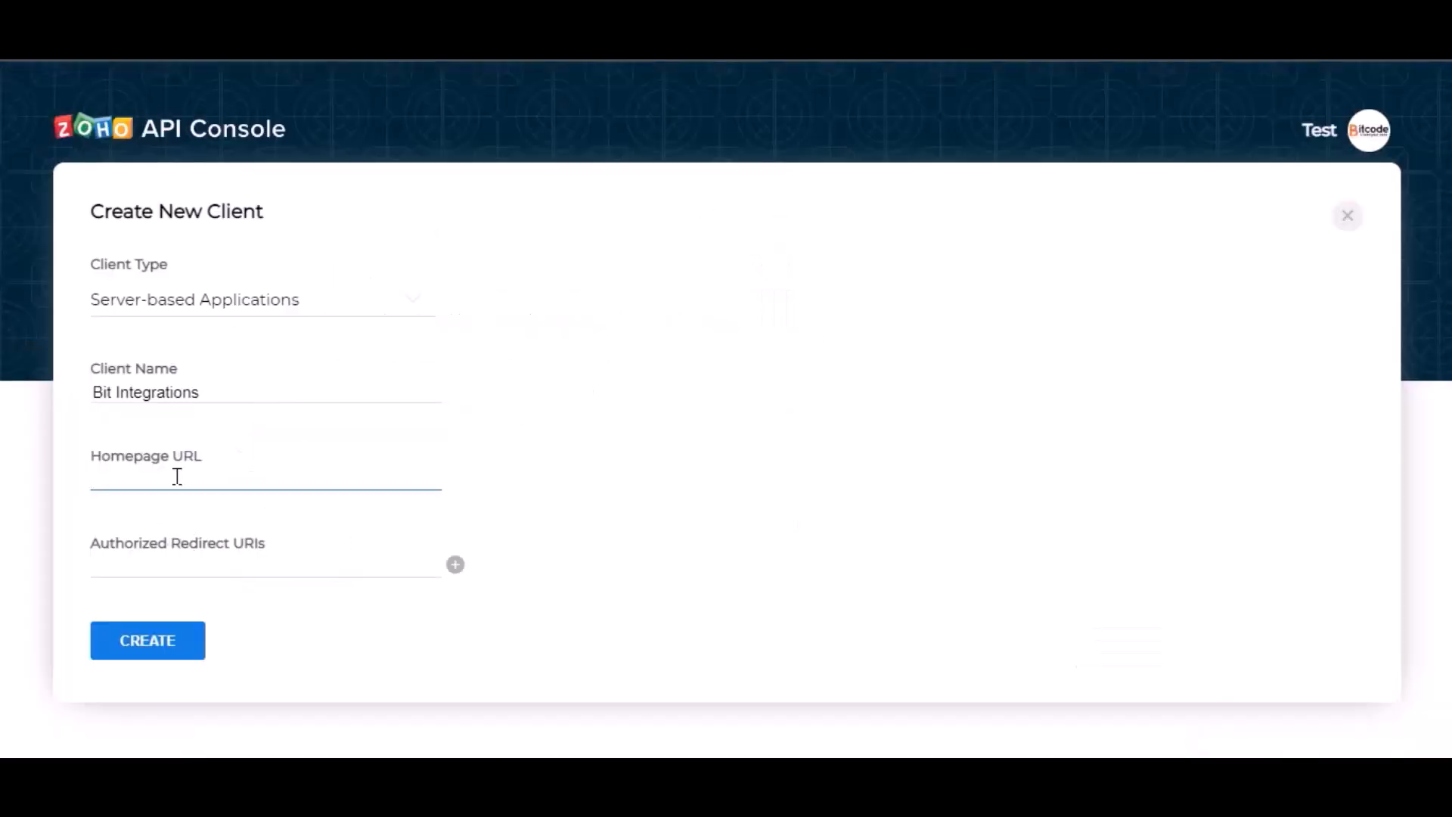
key(ctrl+v)
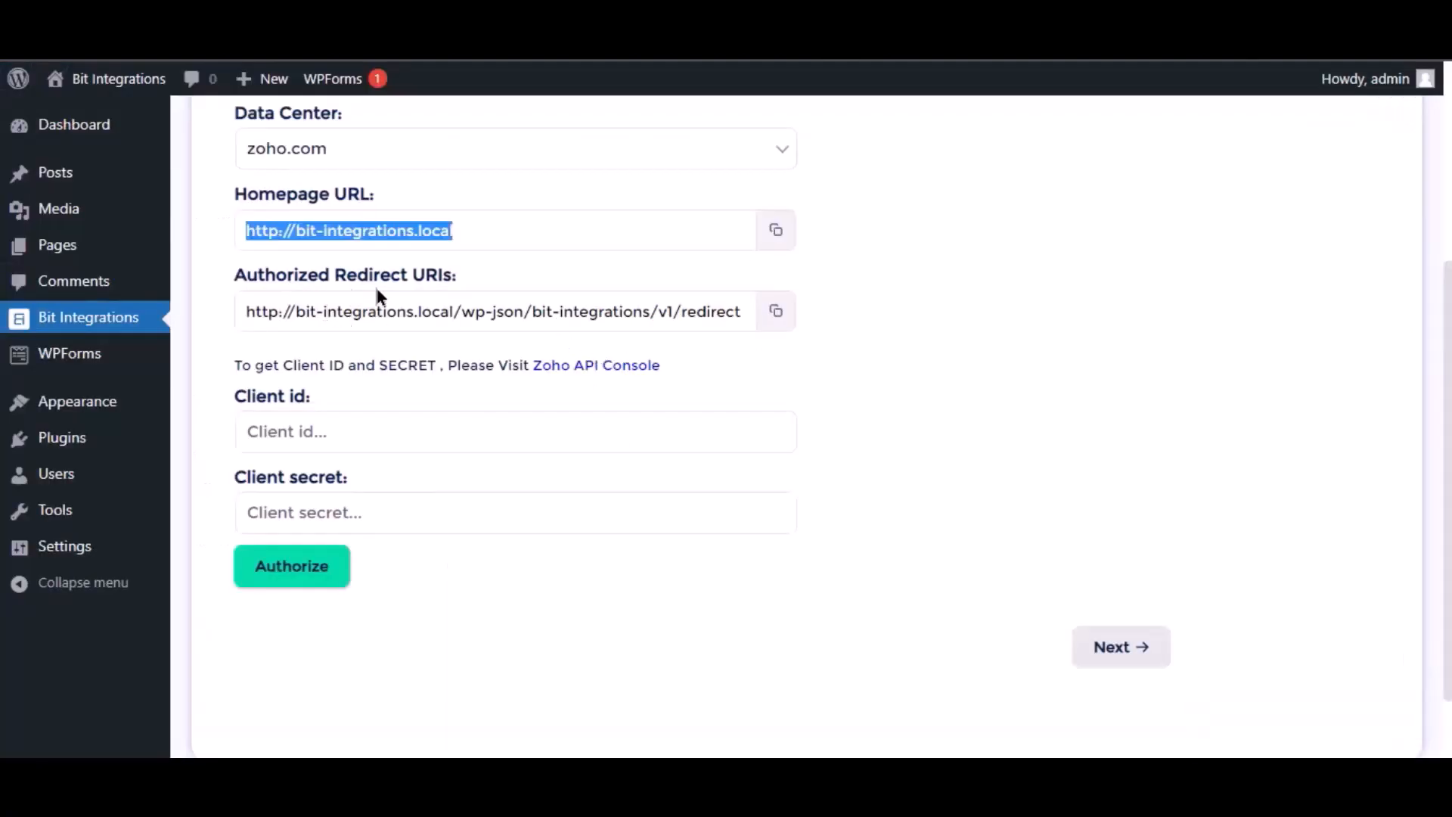
Copy the authorized redirect URI from the integration settings into the new client and create the client
click(776, 311)
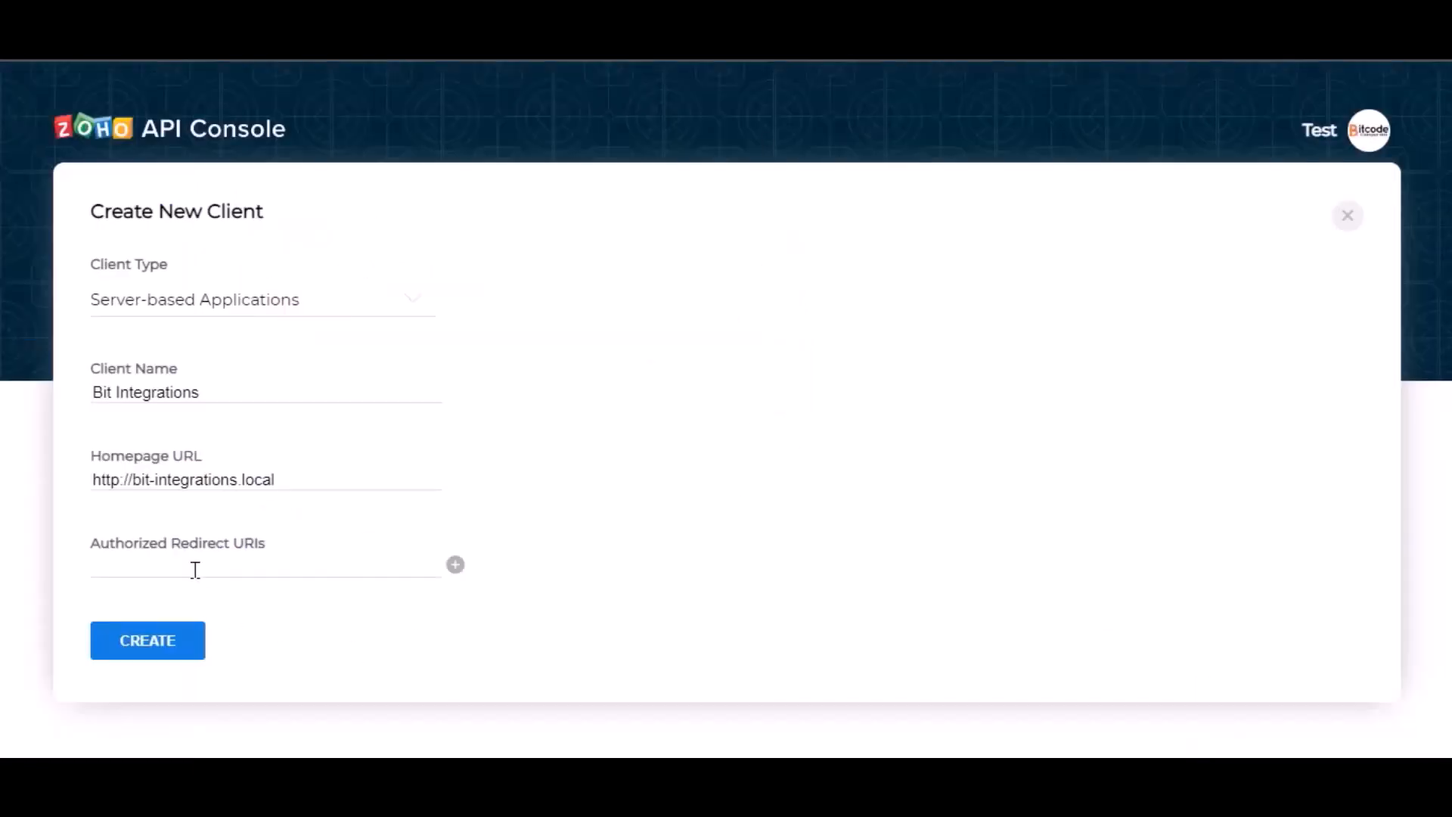
click(196, 567)
key(ctrl+v)
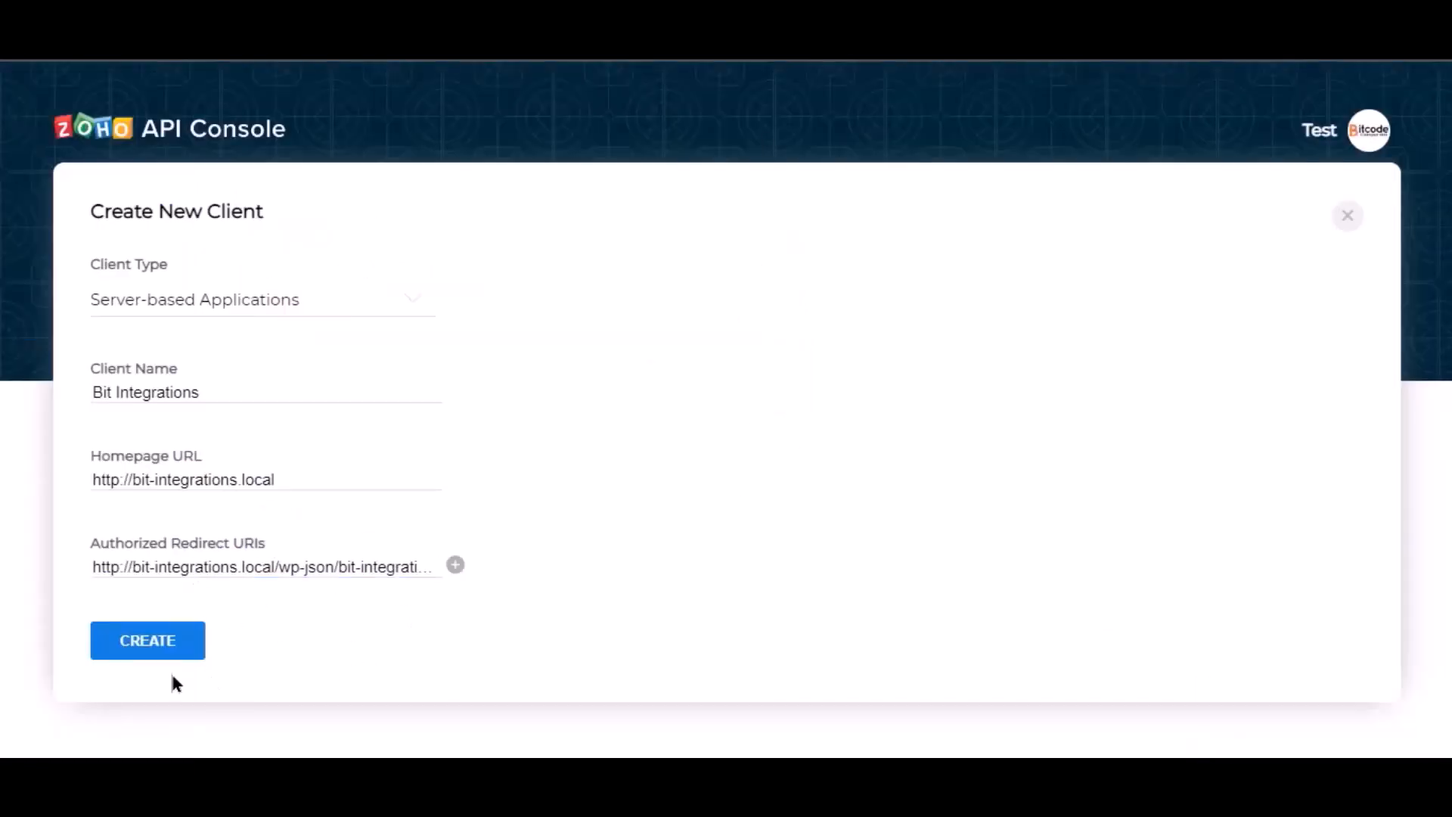
click(146, 648)
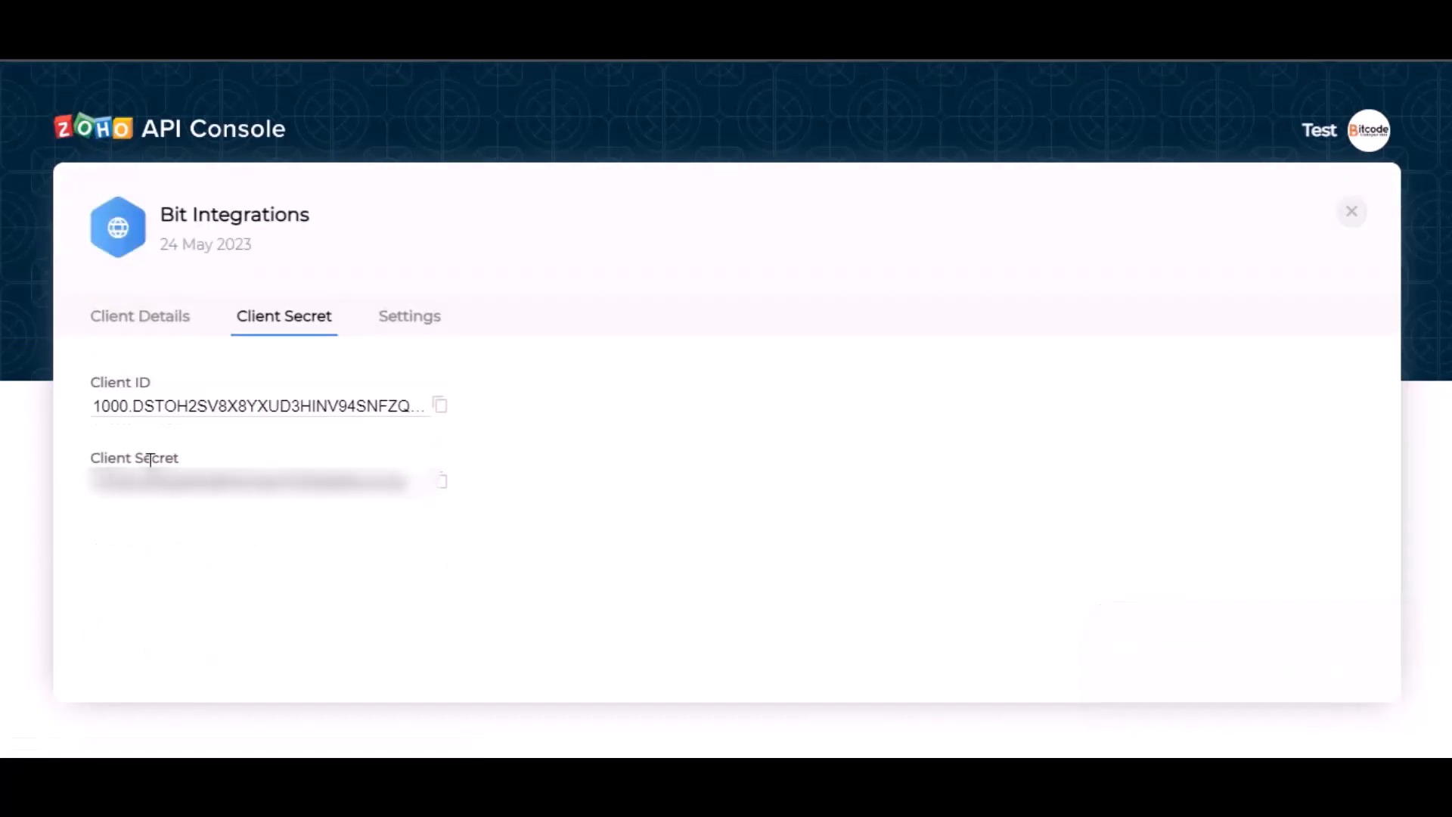
Copy the client ID and client secret from the Zoho API Console into the Zoho Bigin integration settings
click(441, 406)
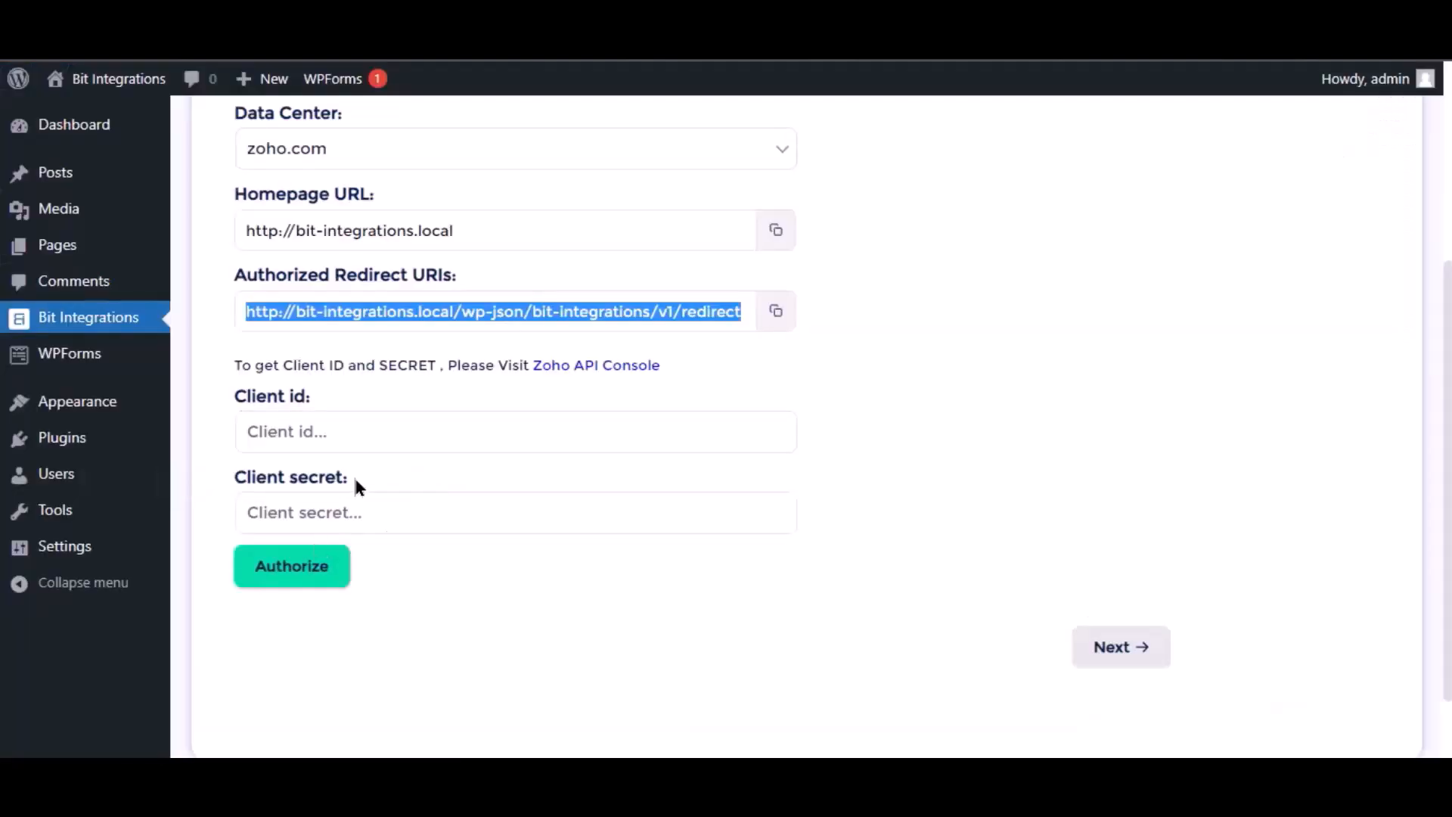
click(354, 433)
key(ctrl+v)
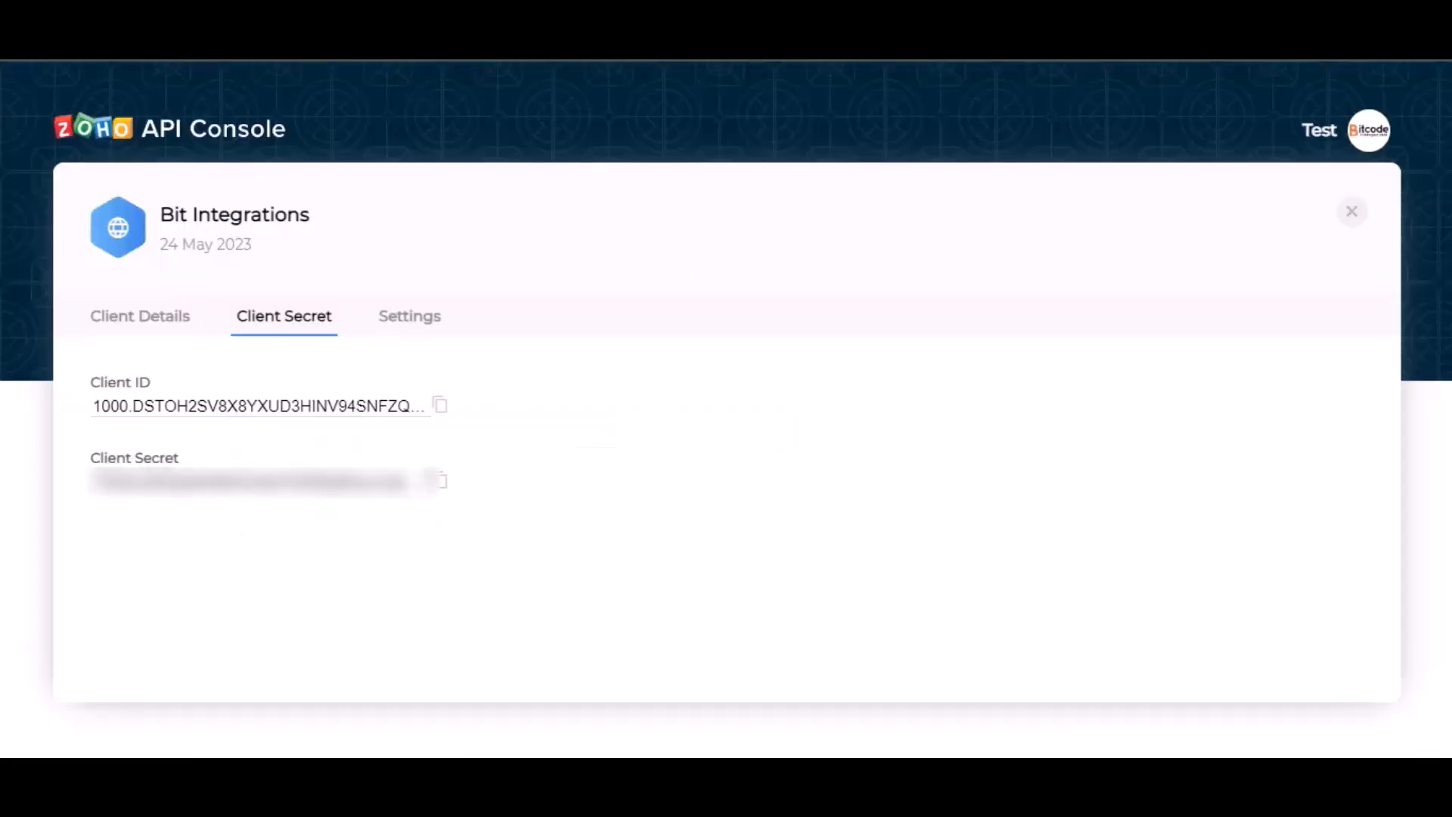
click(442, 481)
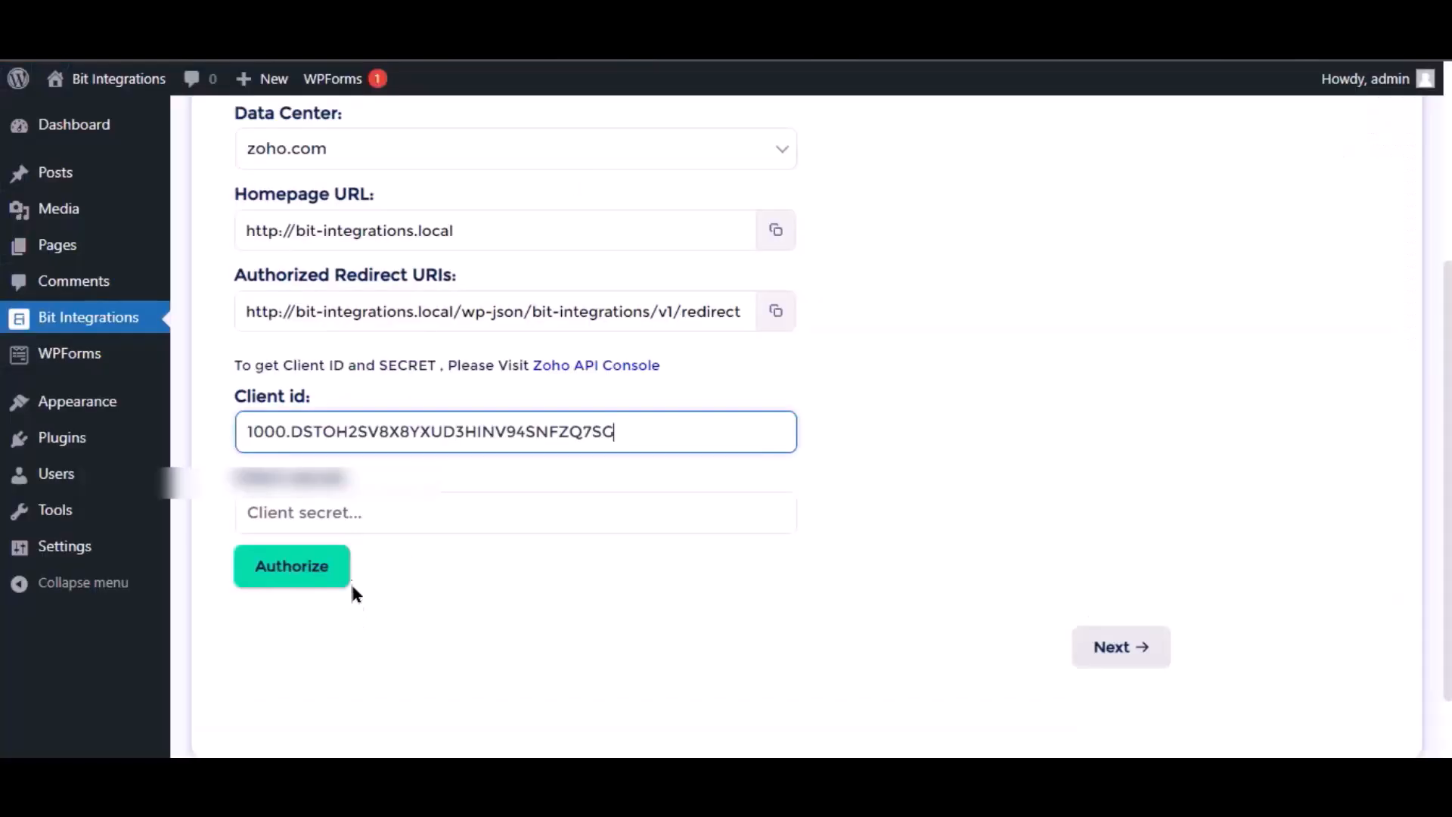
click(340, 512)
key(ctrl+v)
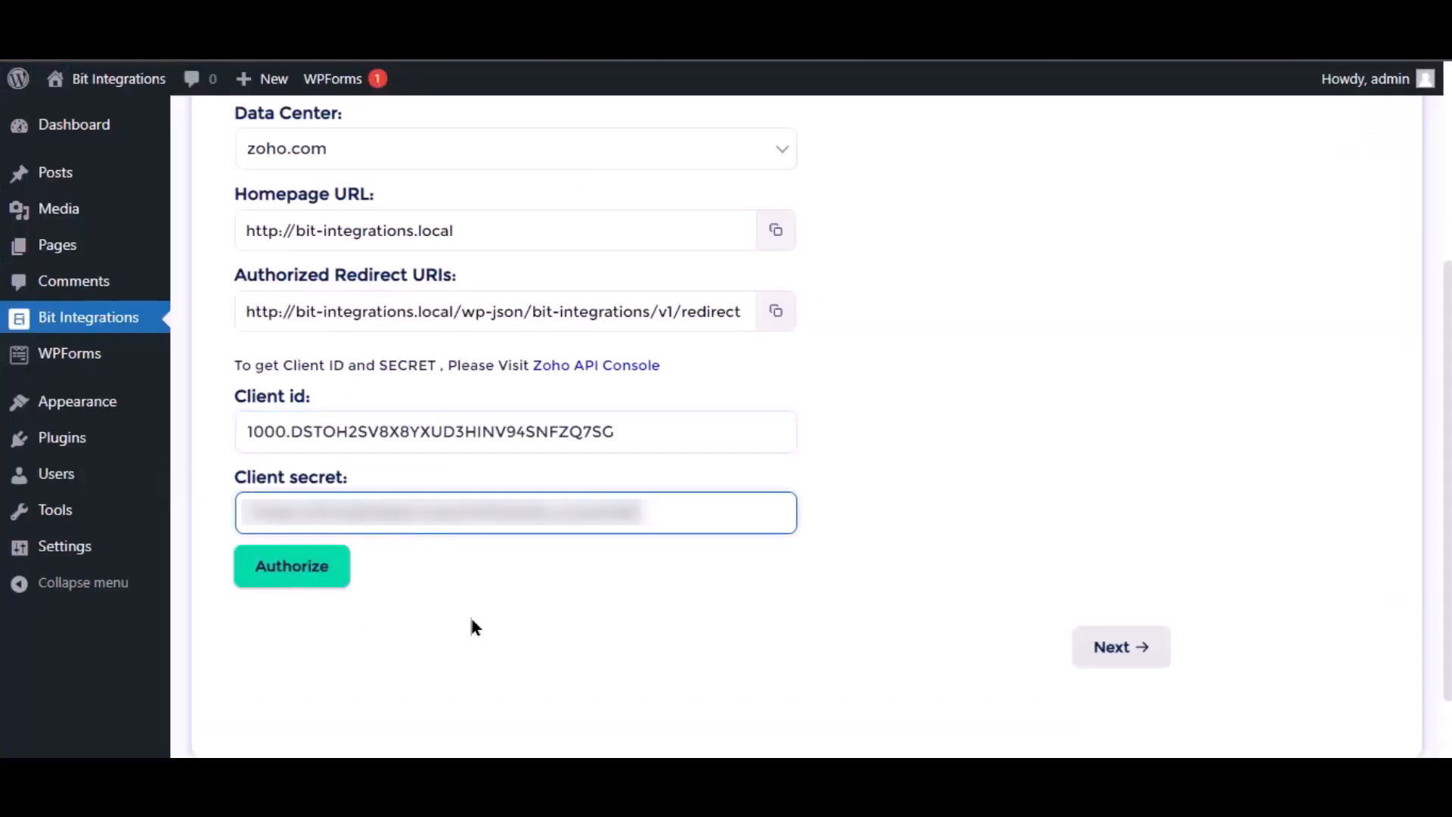
click(471, 618)
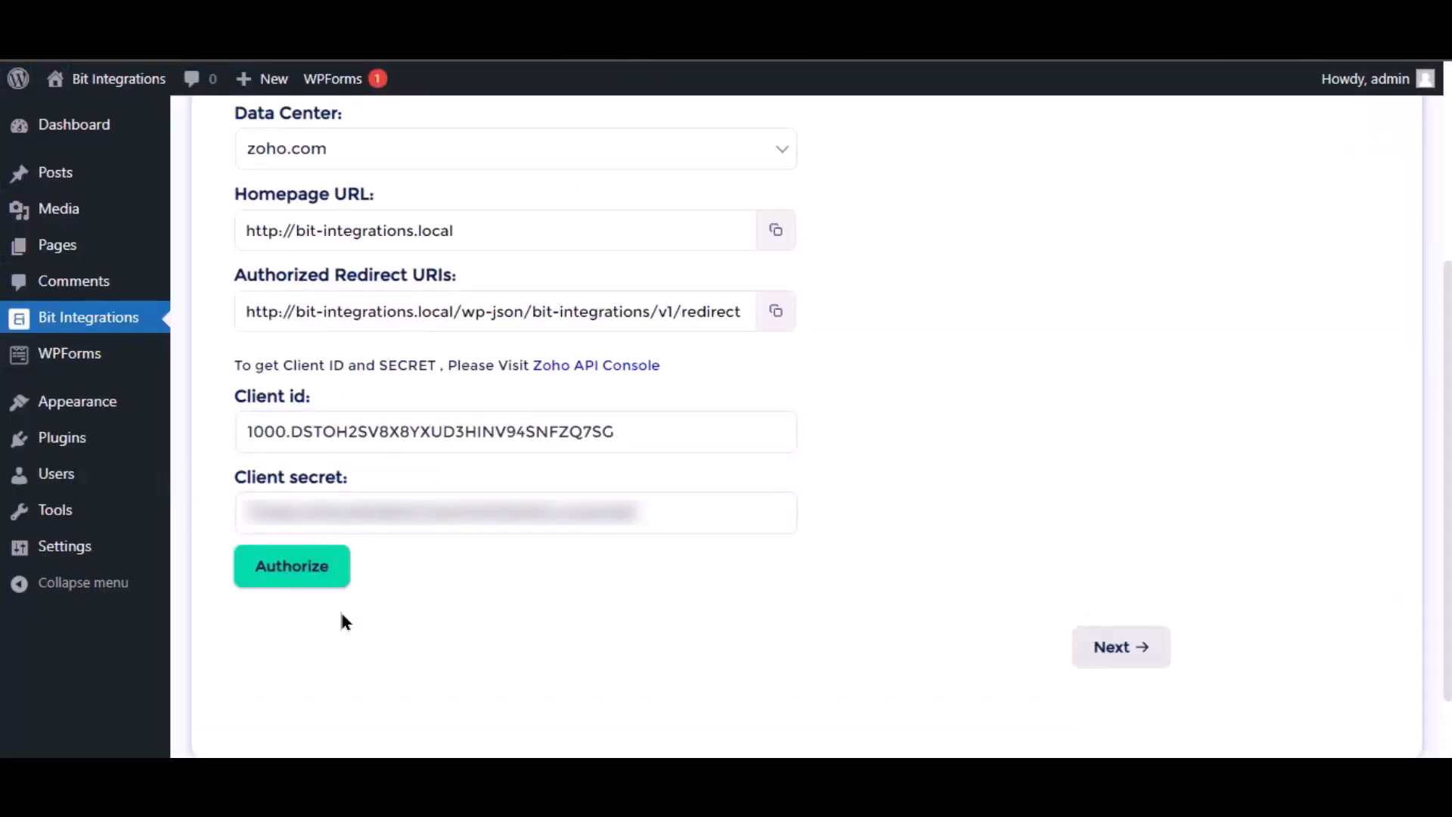
Authorize the integration, accept its access to Bigin data in Zoho, and proceed to the module settings
click(308, 579)
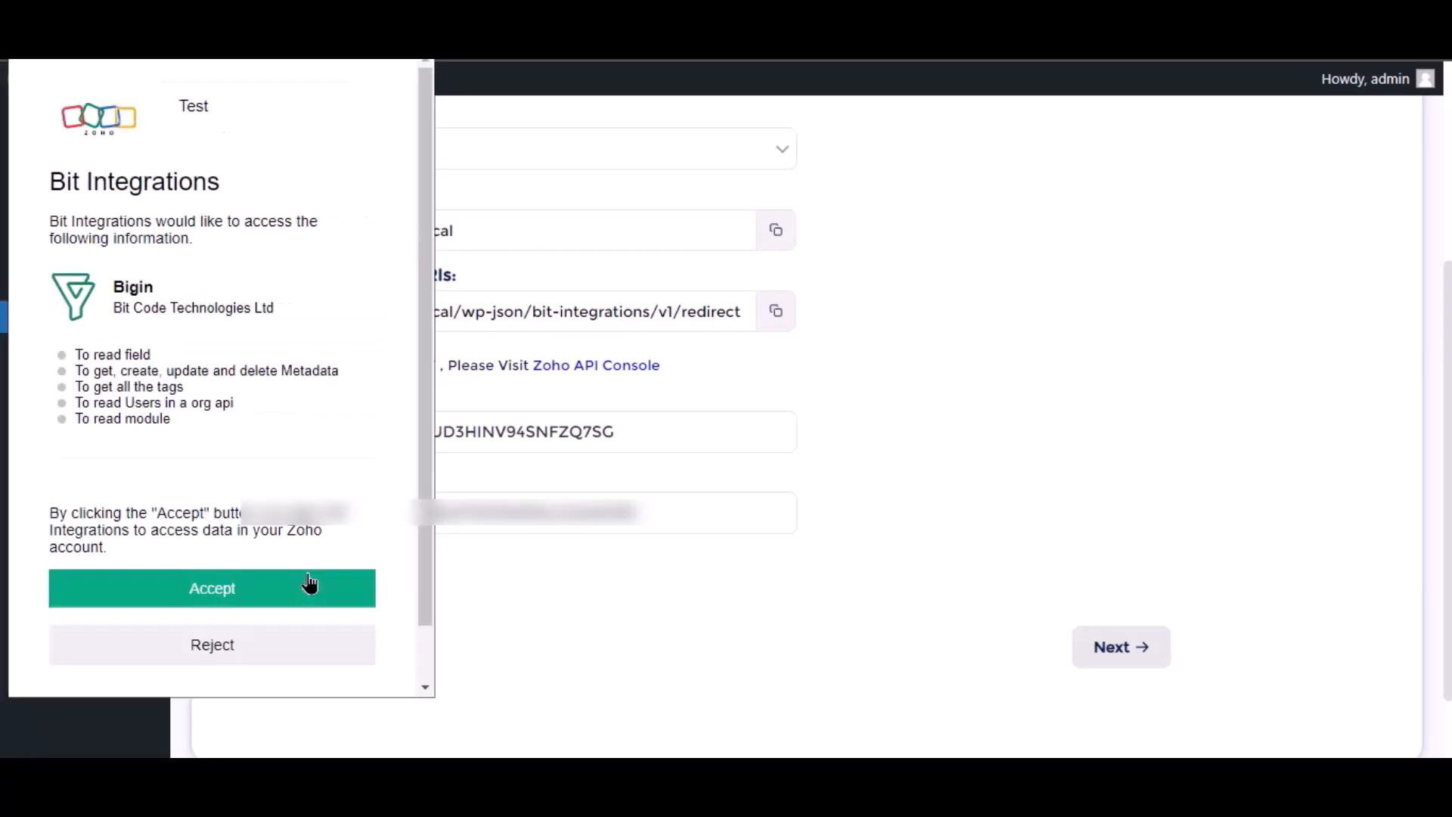
click(288, 603)
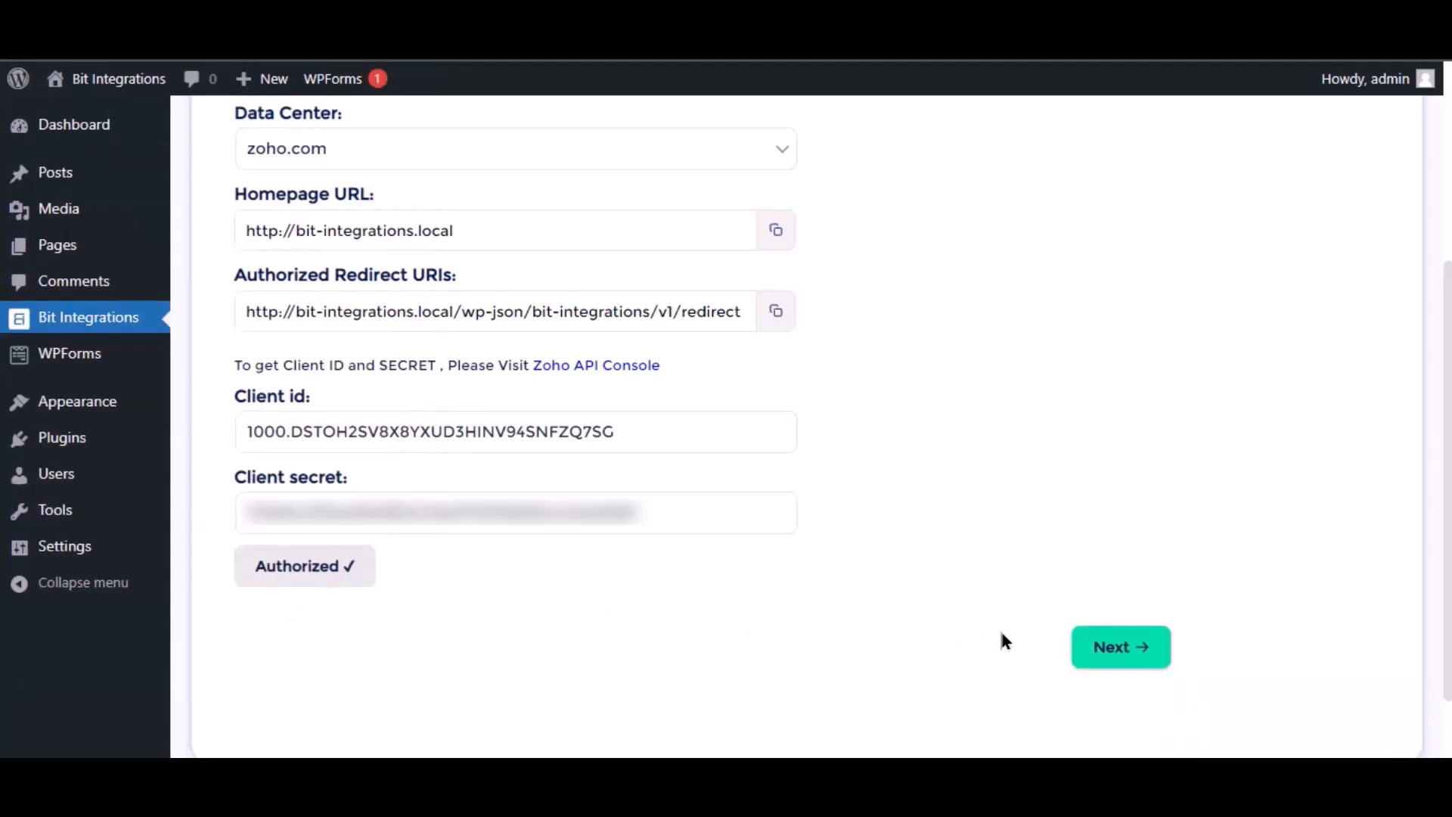
click(1131, 657)
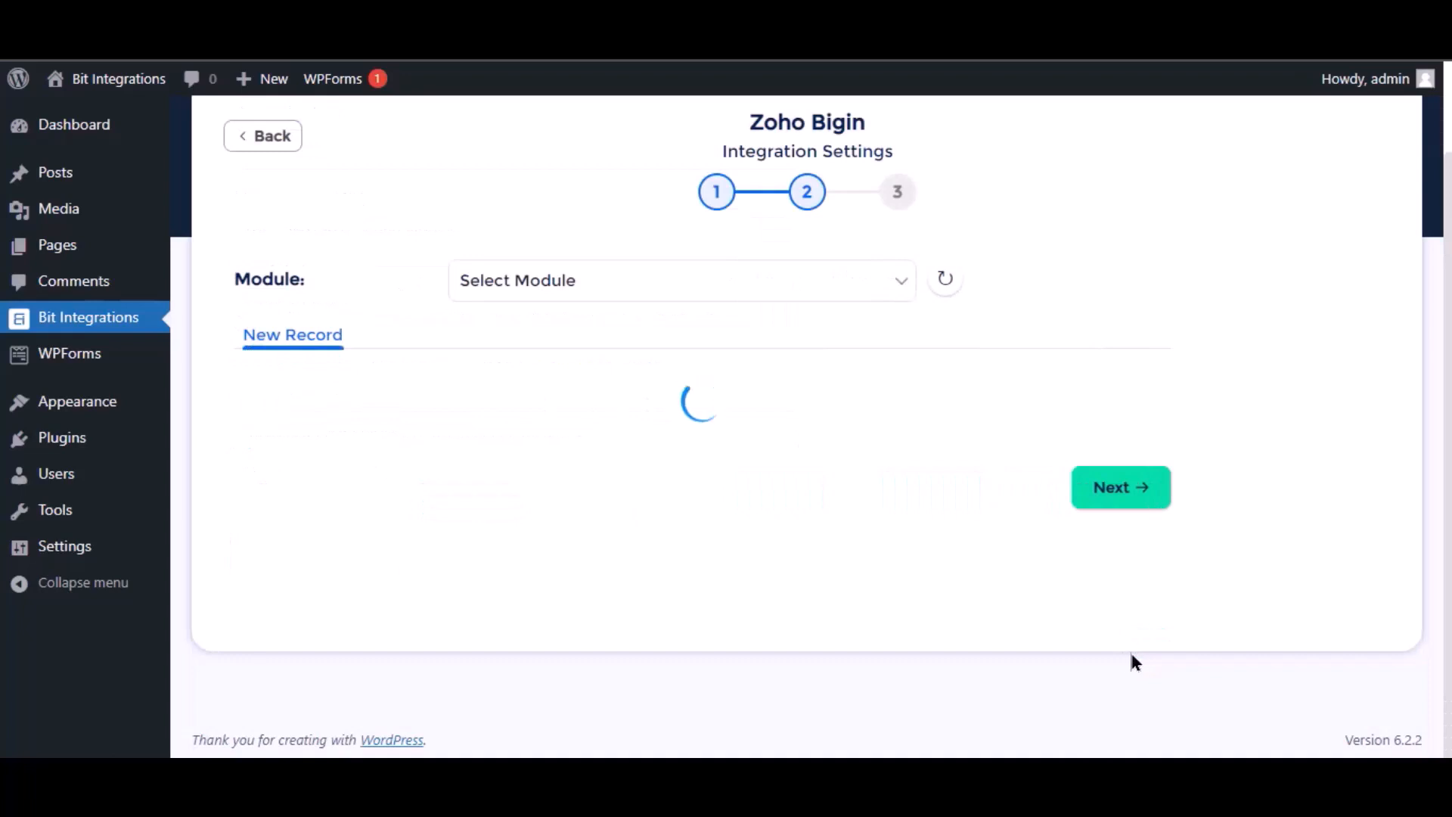
Choose the Contacts module and map the Name form field to the Zoho field Last Name
click(687, 286)
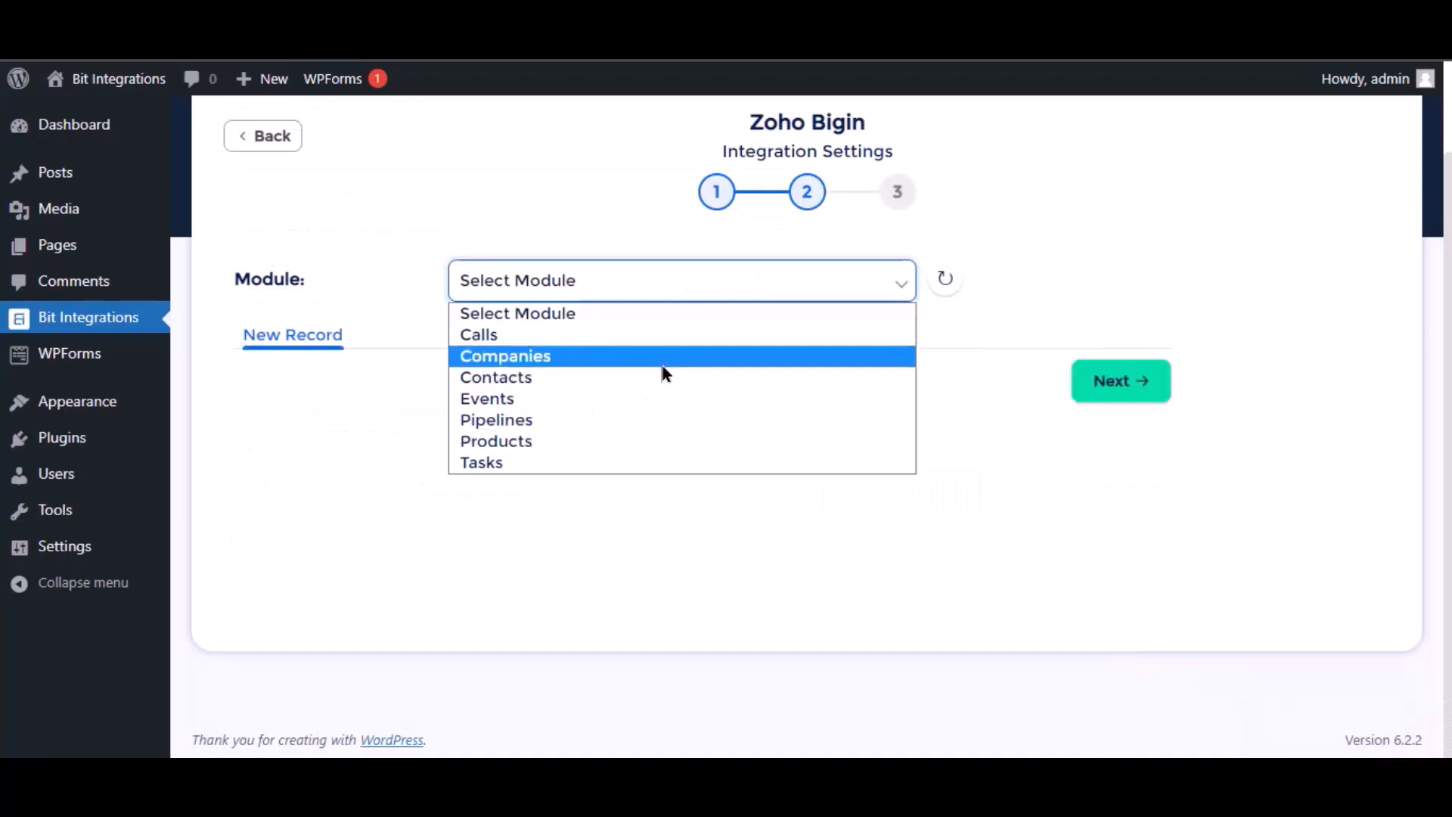
click(522, 378)
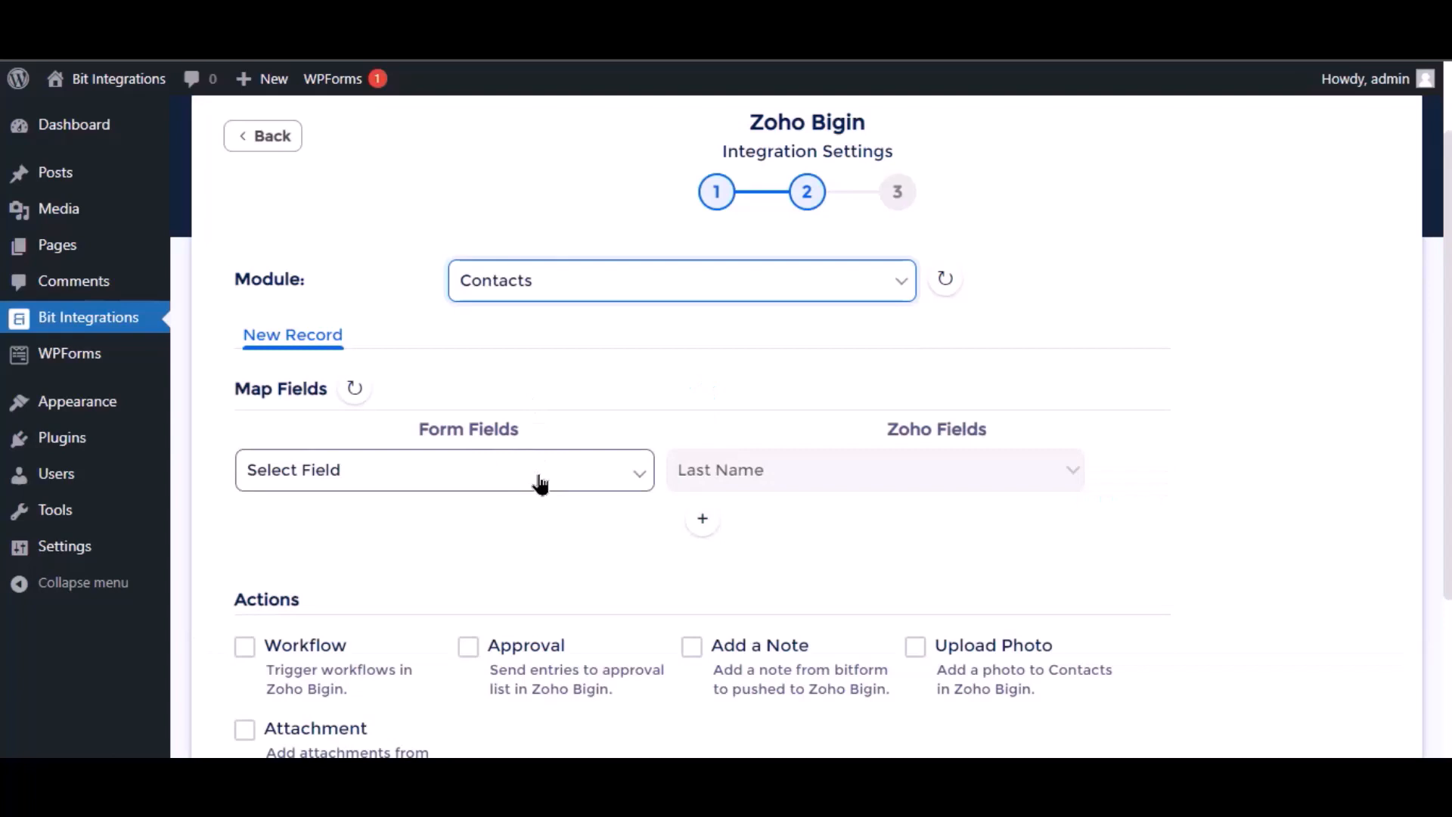
click(540, 484)
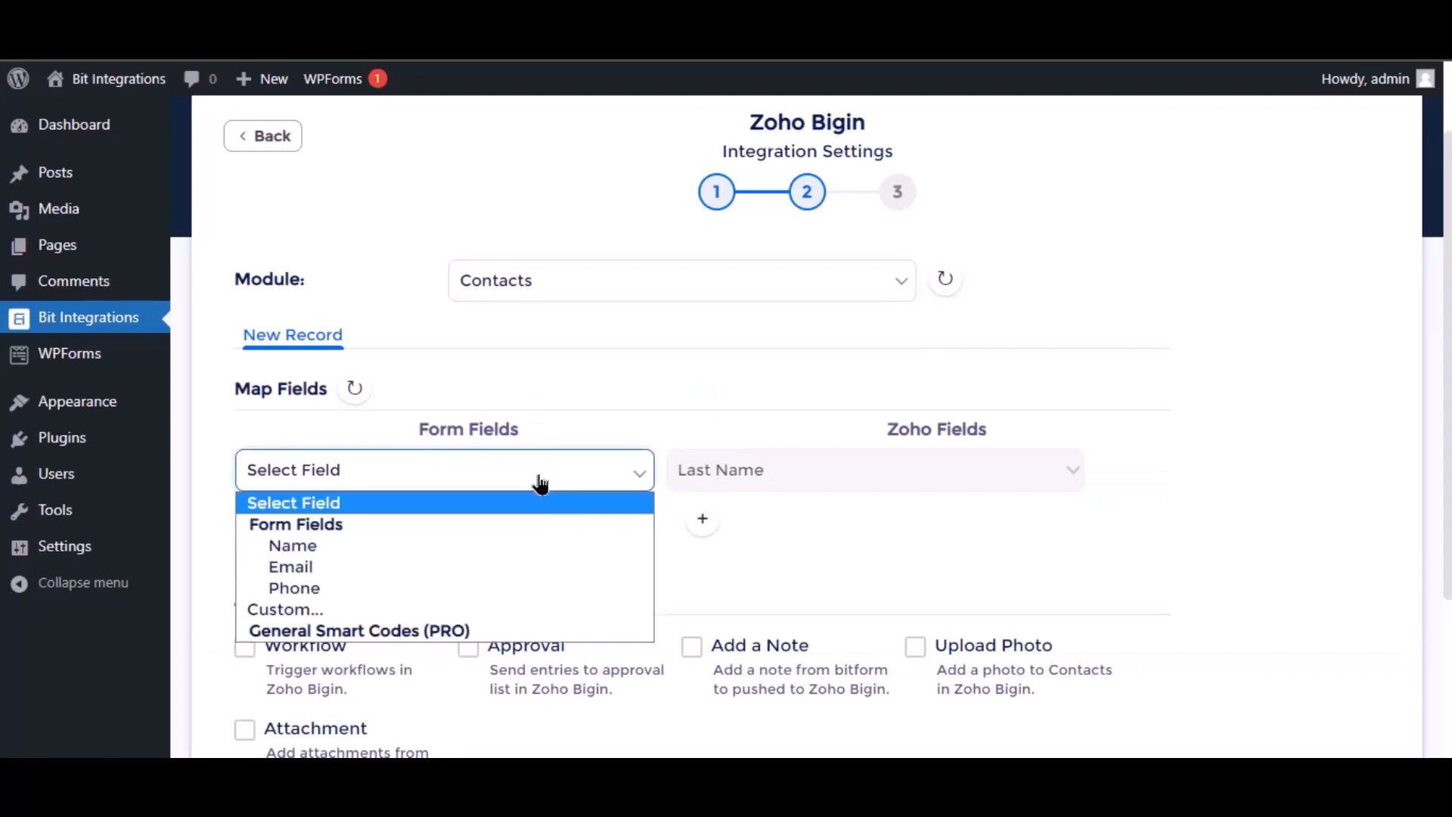
click(367, 552)
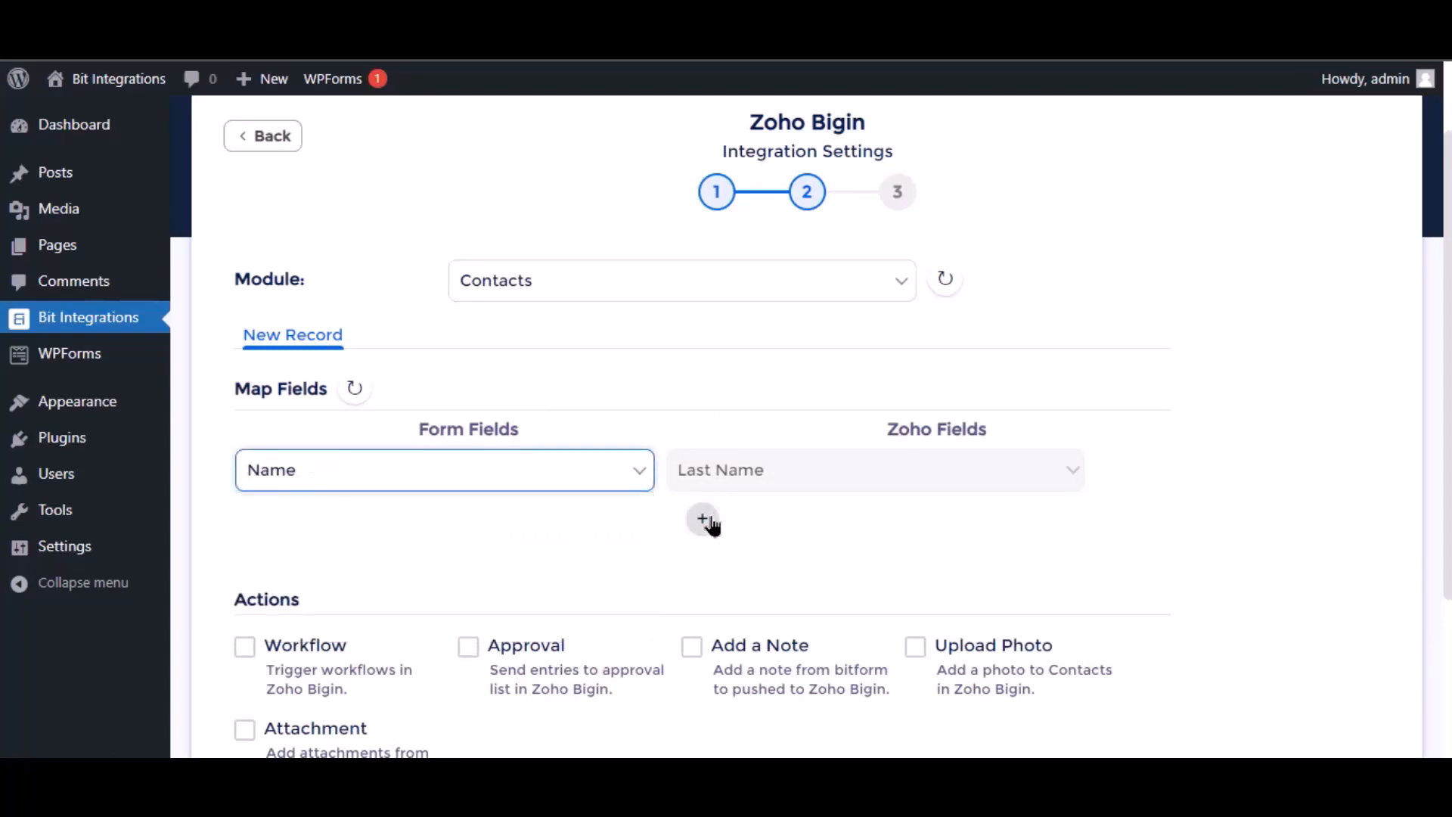
Add a second field mapping from the Email form field to the Zoho field Email
click(703, 518)
click(421, 522)
click(371, 621)
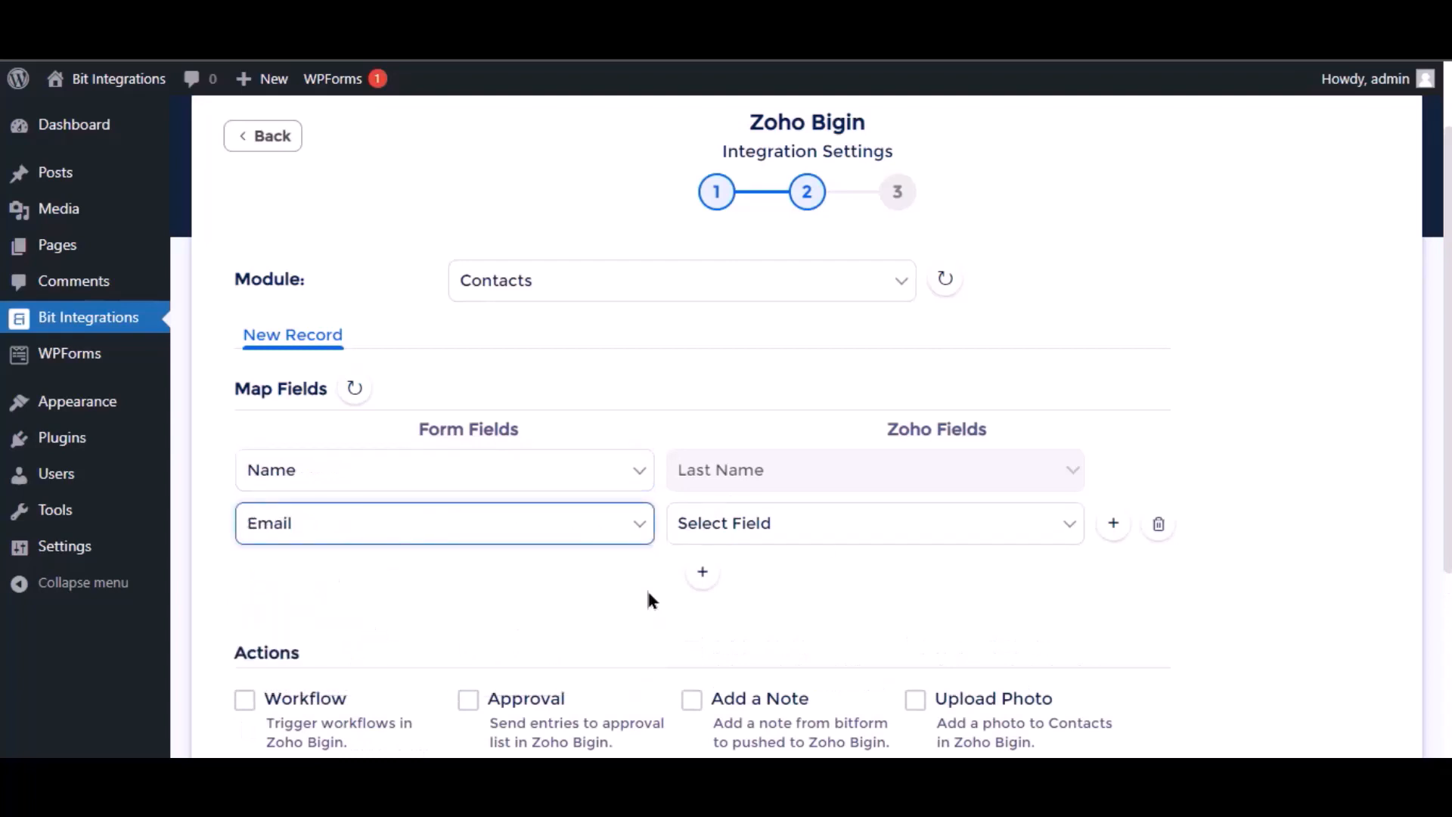
click(824, 533)
click(748, 194)
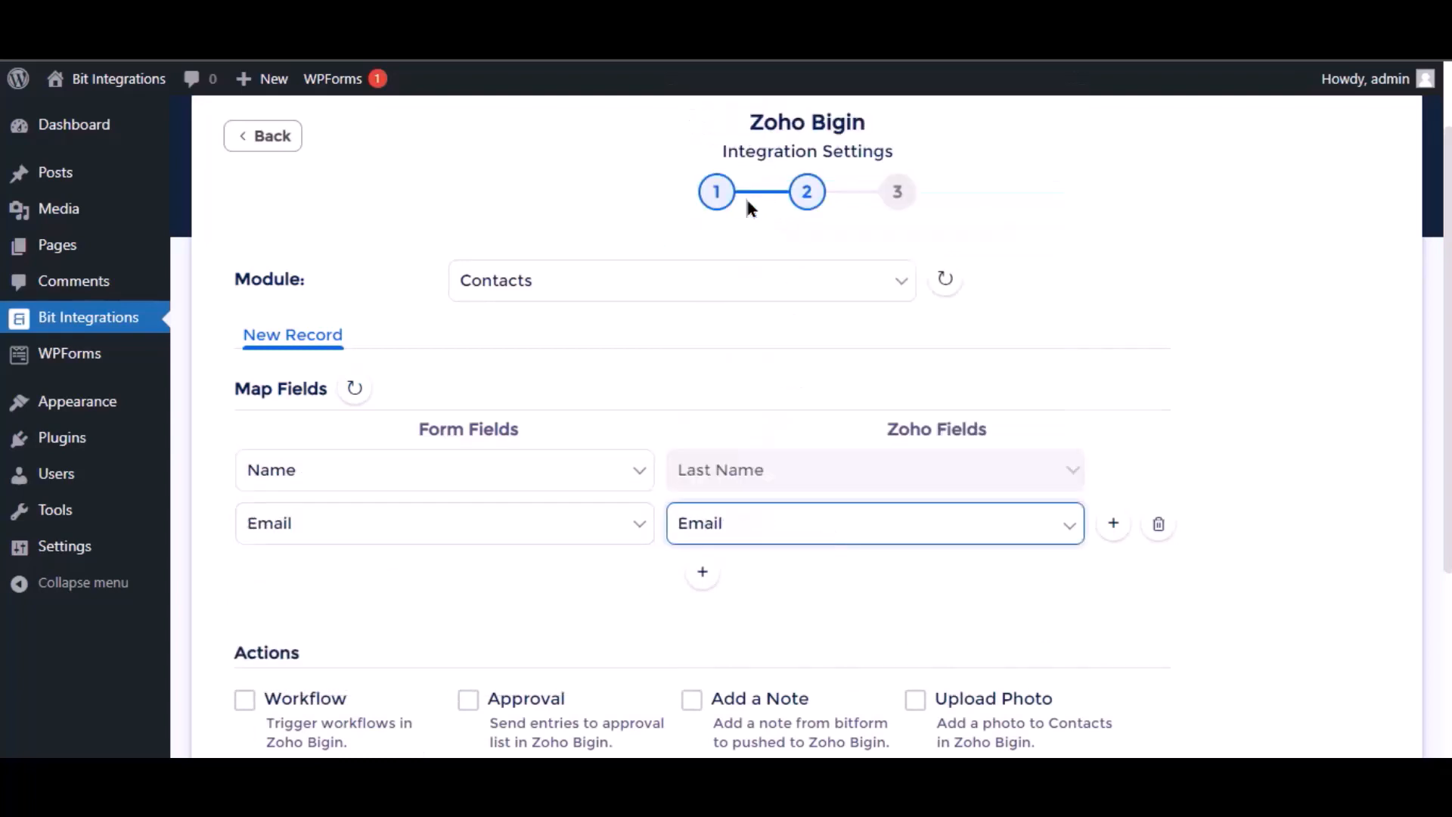
Leave all optional actions unselected, then finish and save the Zoho Bigin integration
scroll(638, 584, down, 3)
scroll(385, 472, down, 1)
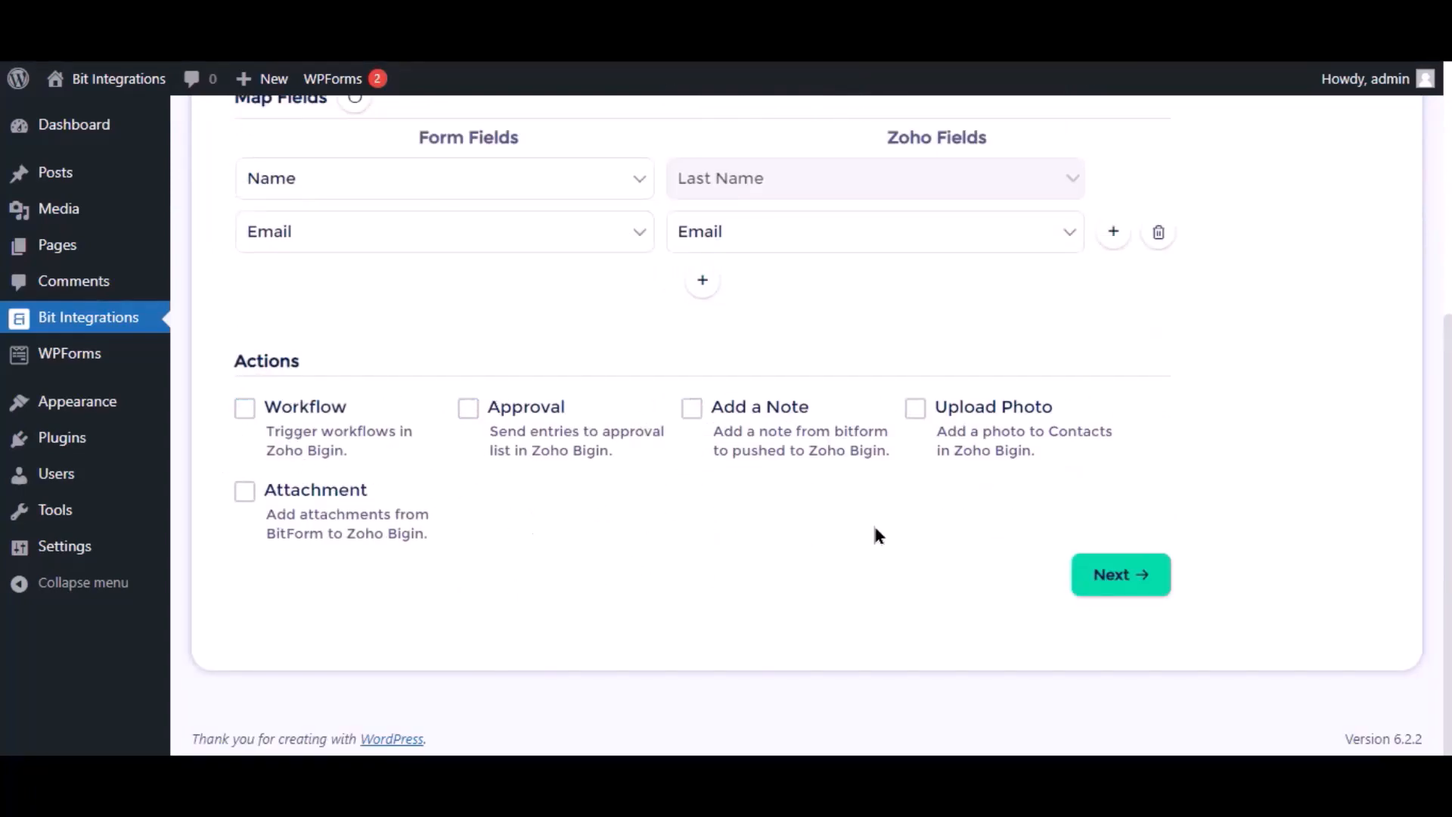
click(1121, 574)
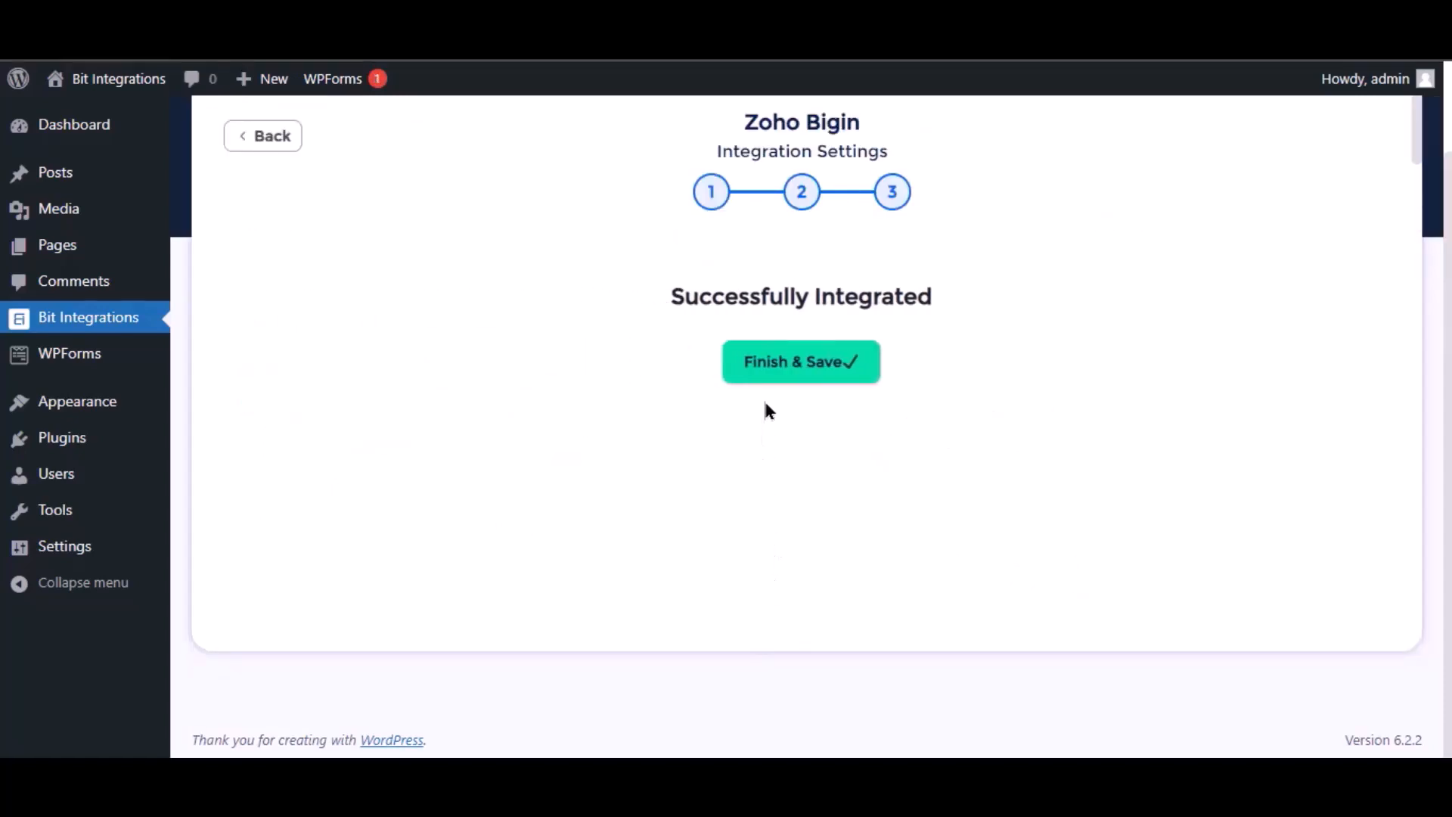
click(770, 379)
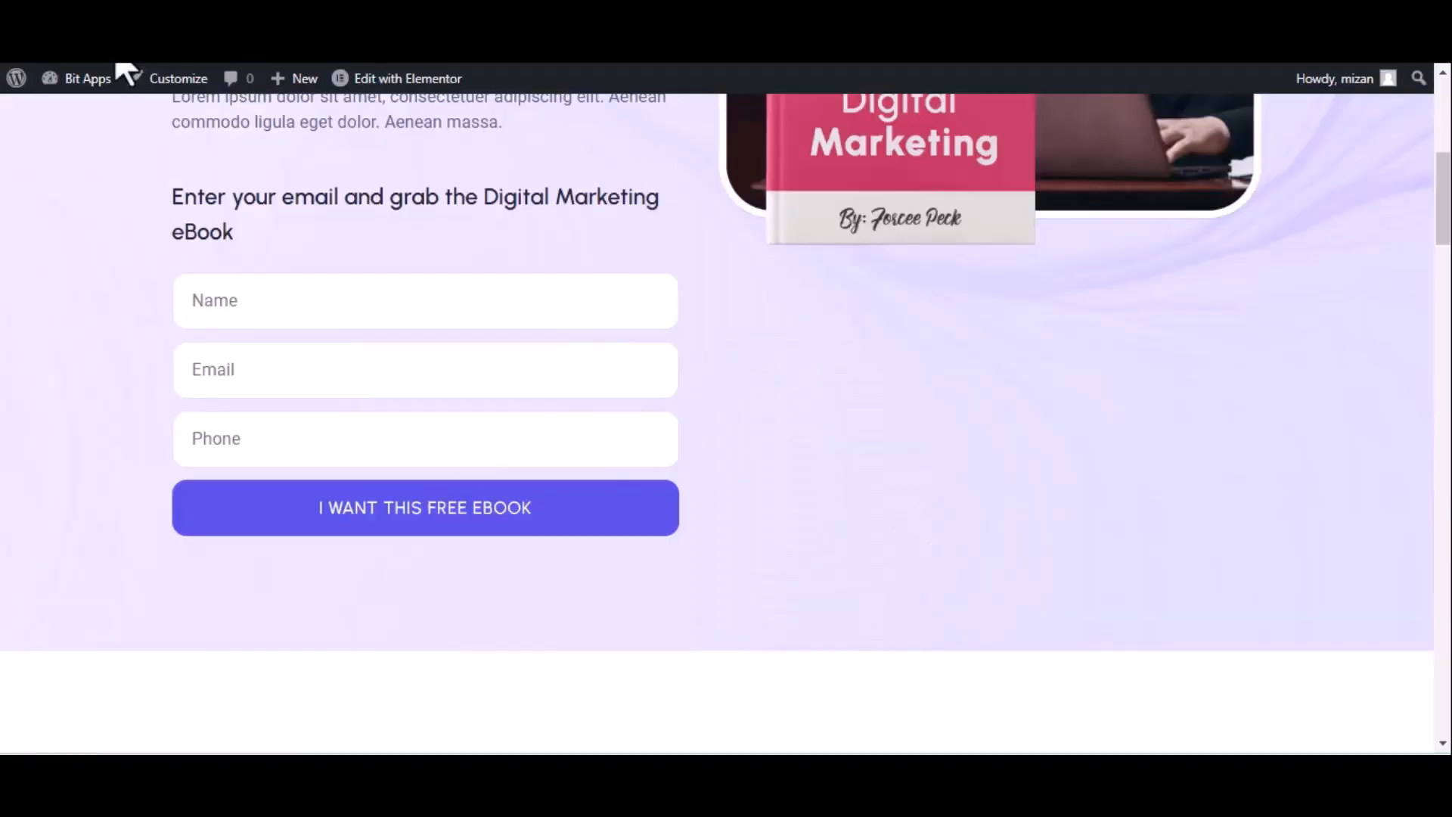
On the Digital Marketing eBook landing page, enter the name Bit integrations and fill in the contact's e-mail
click(101, 72)
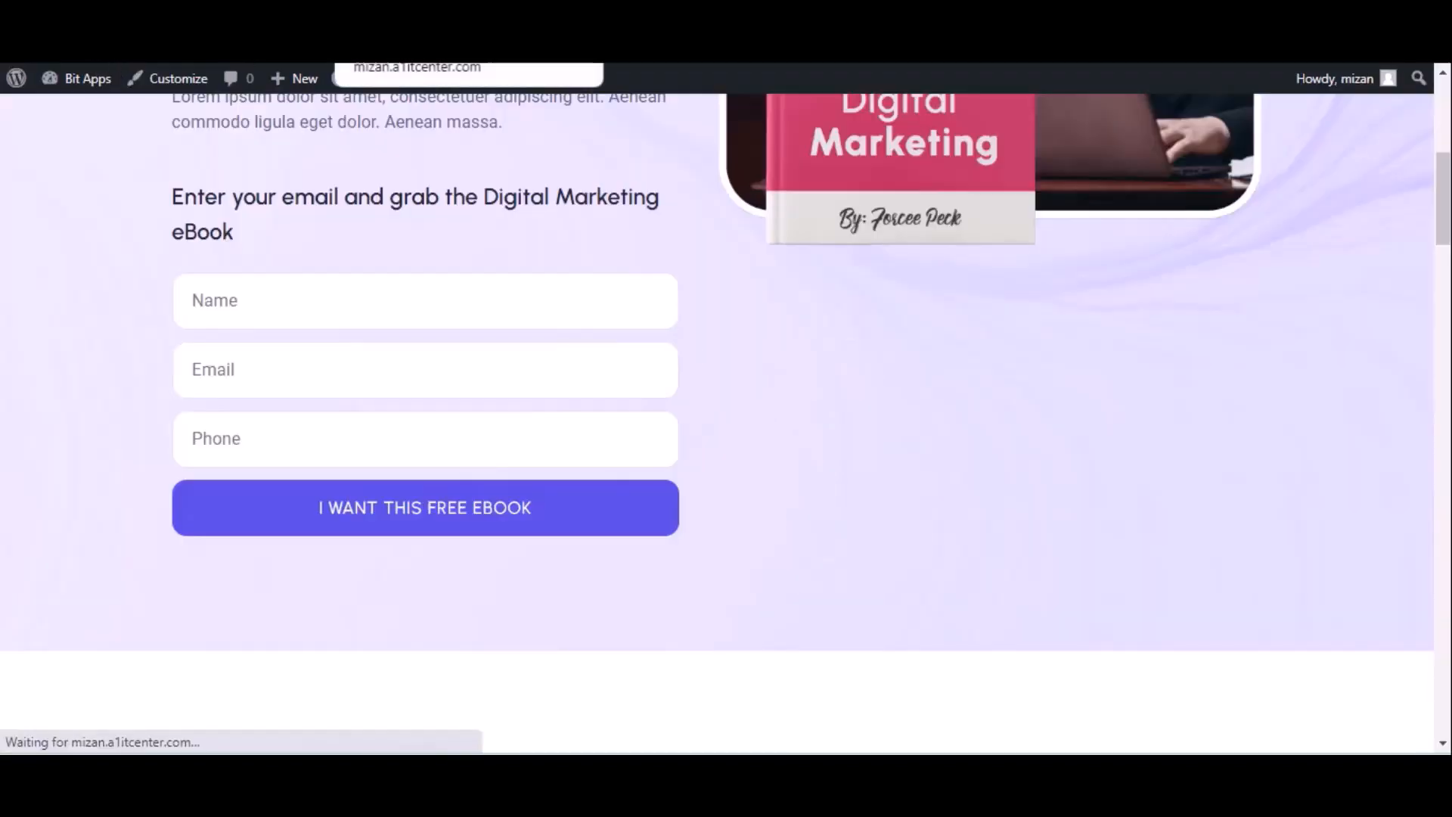
click(258, 302)
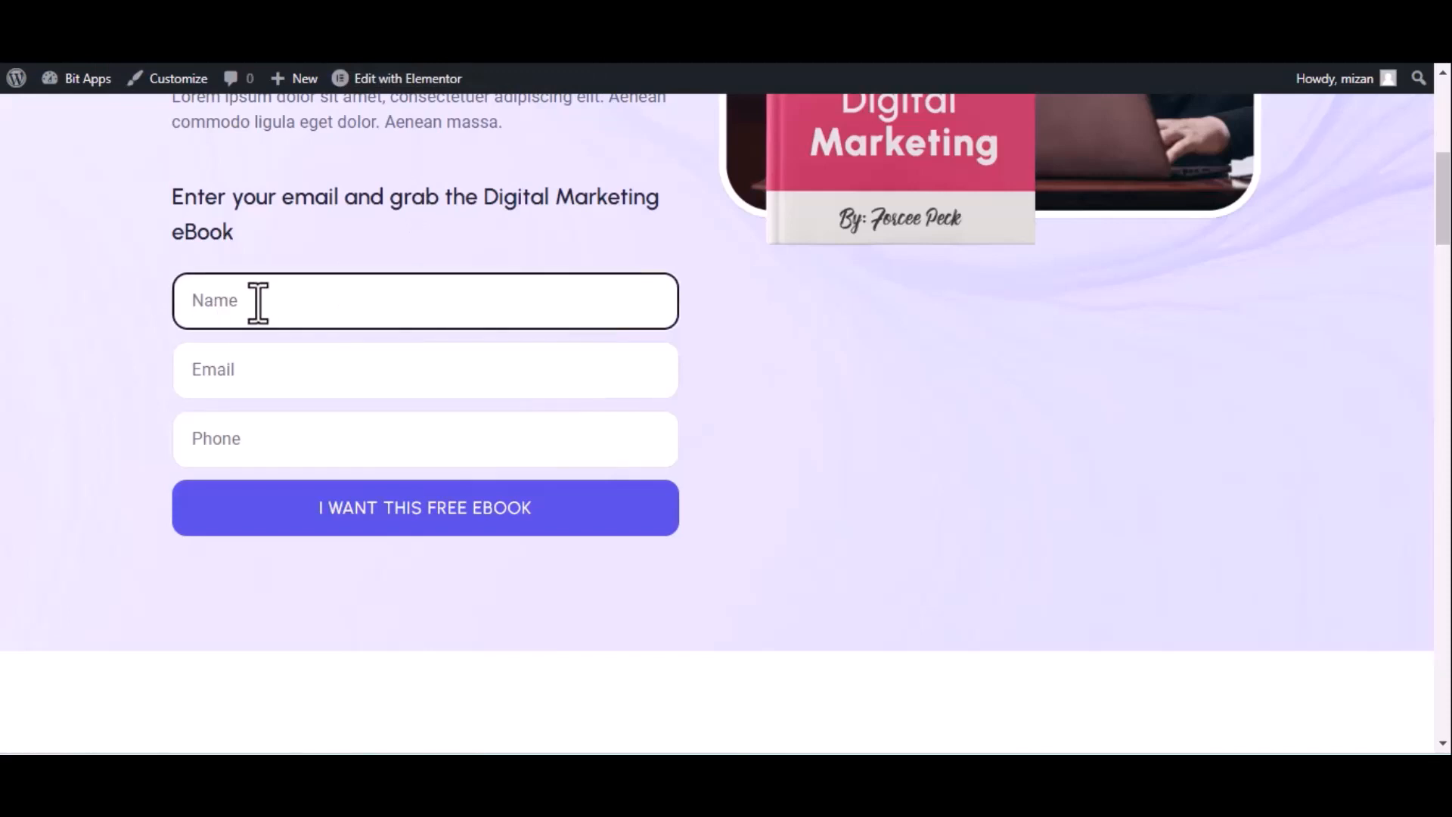
text(Bit integrations)
click(321, 377)
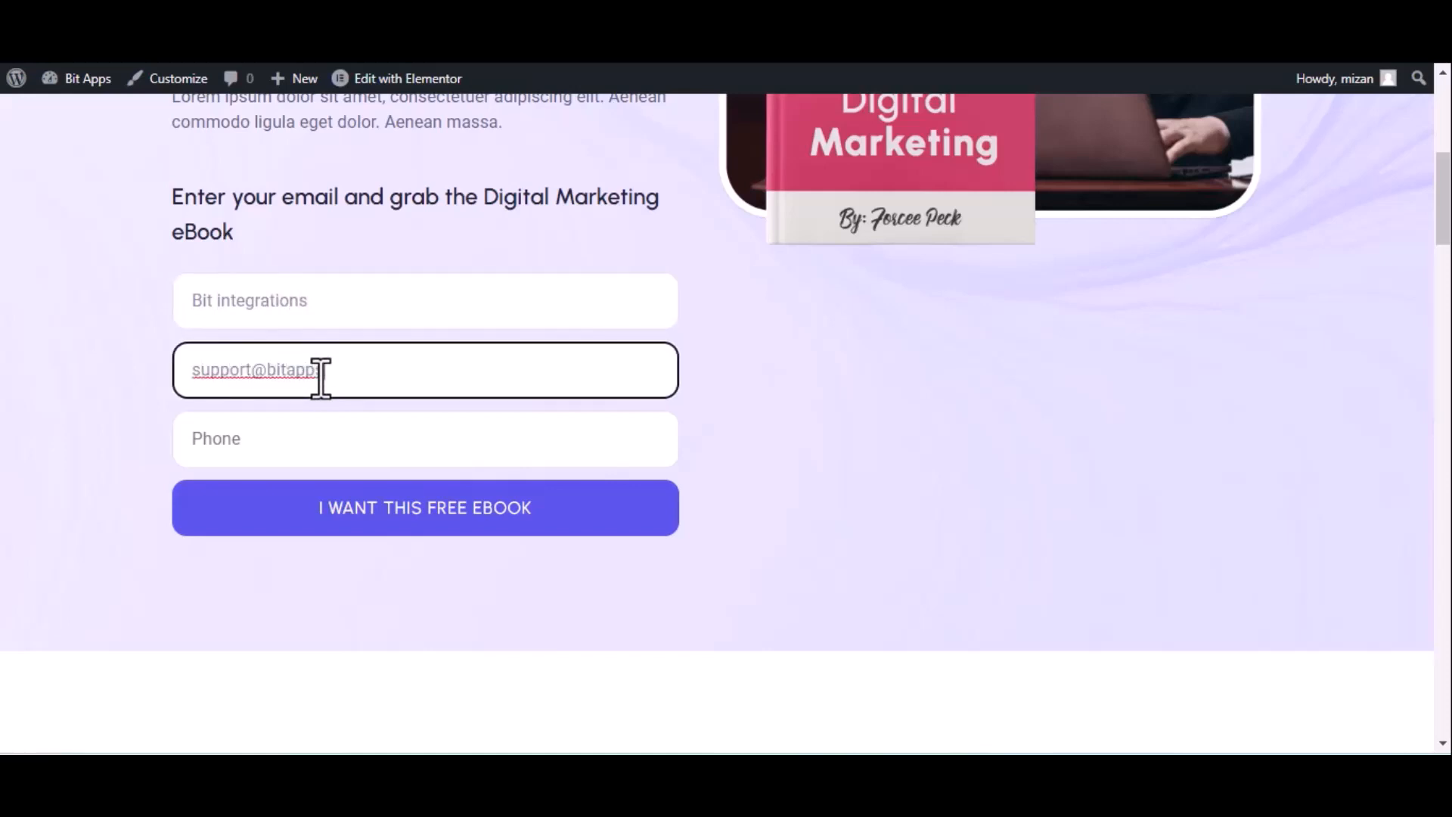
Fill in the contact's phone number and submit the eBook request form
click(454, 452)
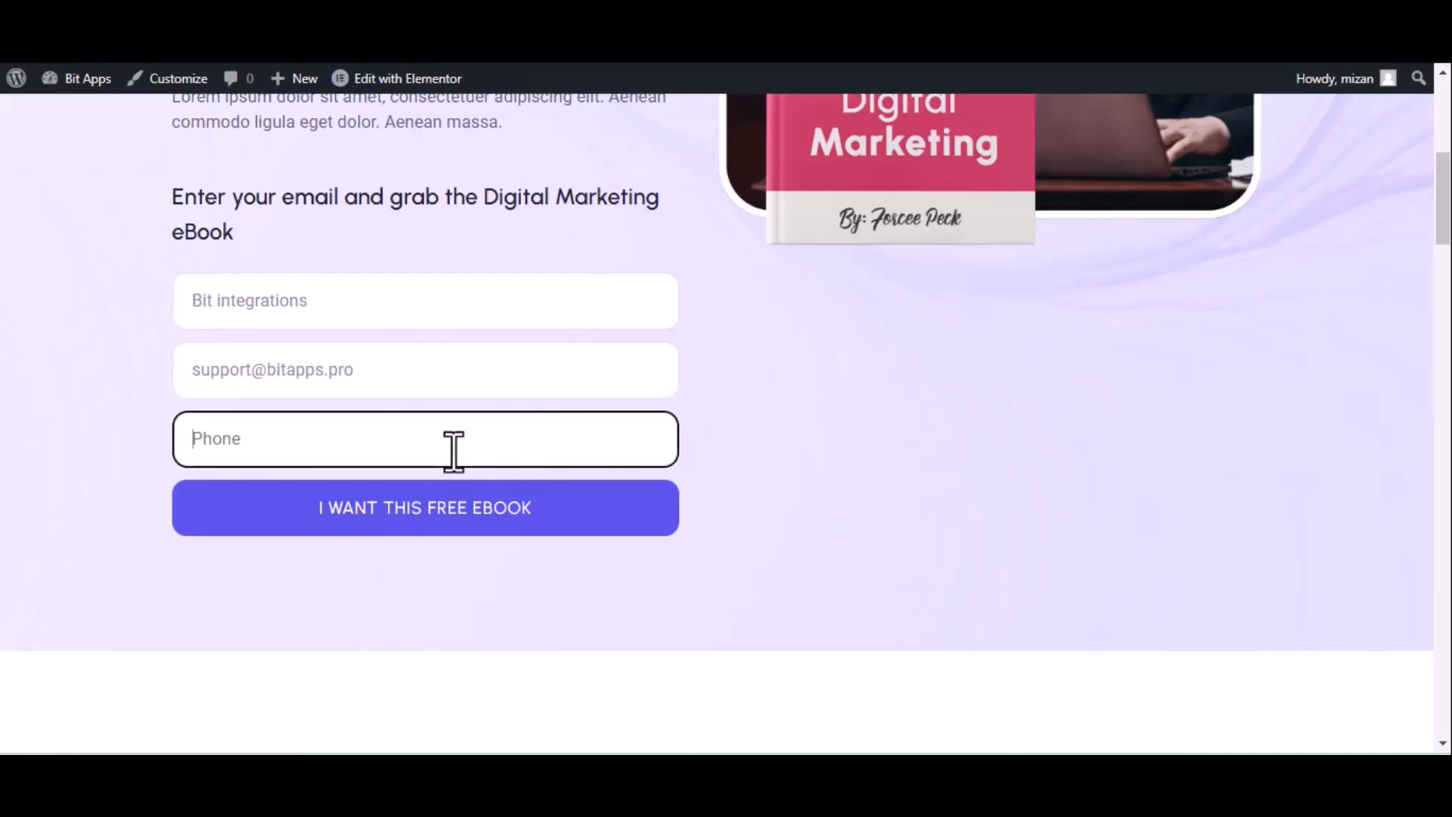
text(4444)
key(BackSpace)
text(555666)
click(452, 510)
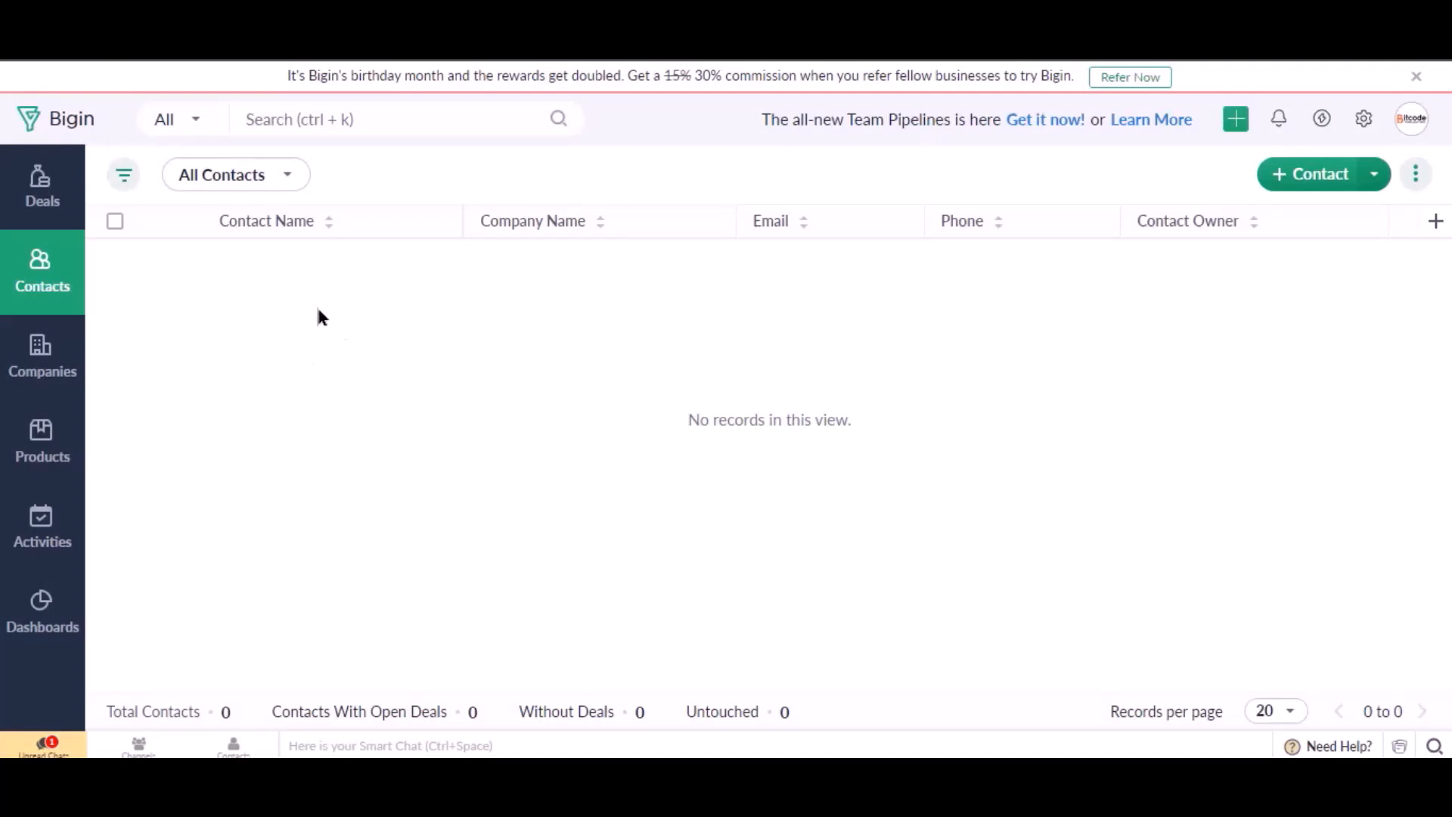
Switch to Bigin and reload the All Contacts list to check for the submitted contact
click(101, 42)
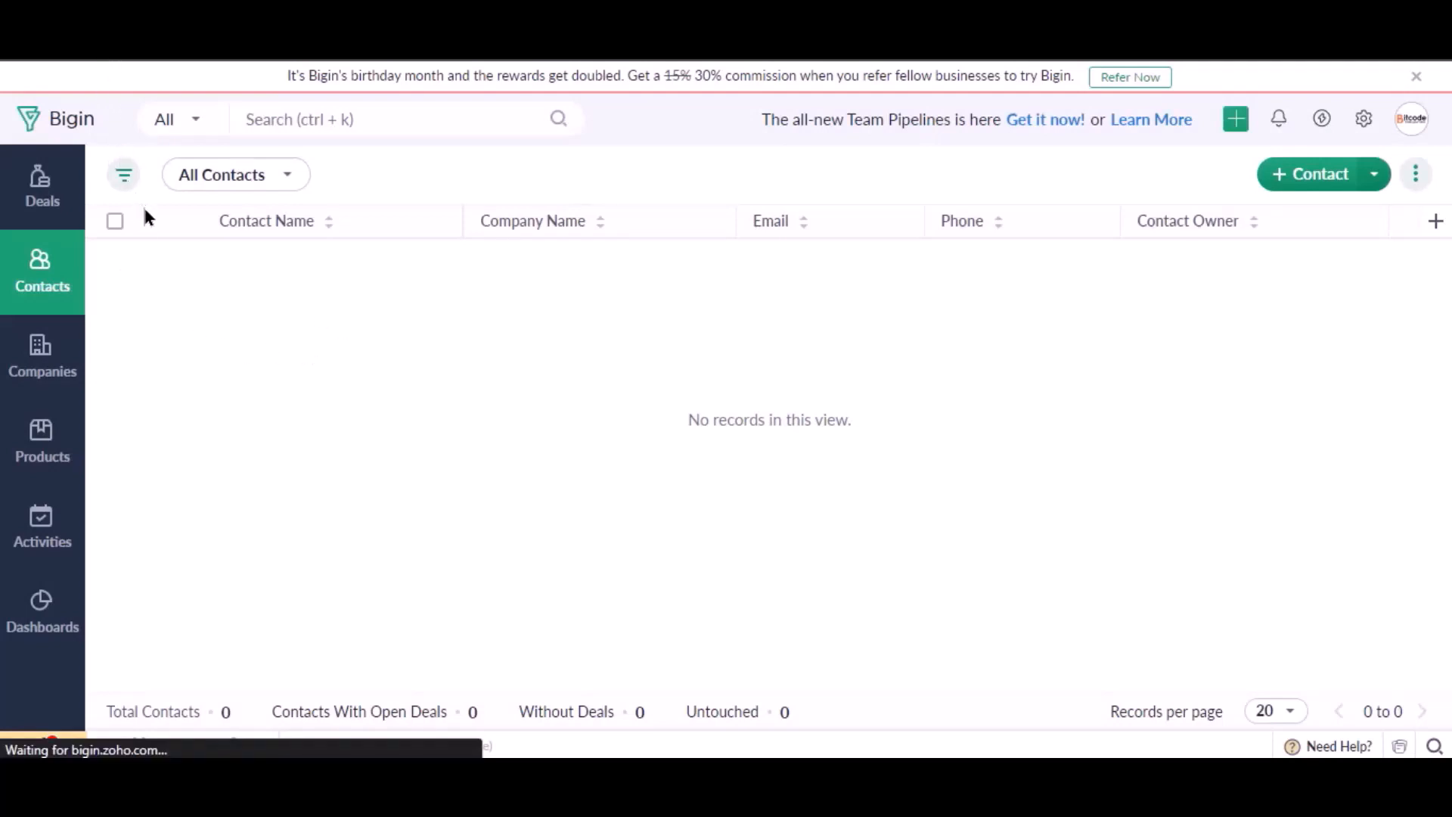